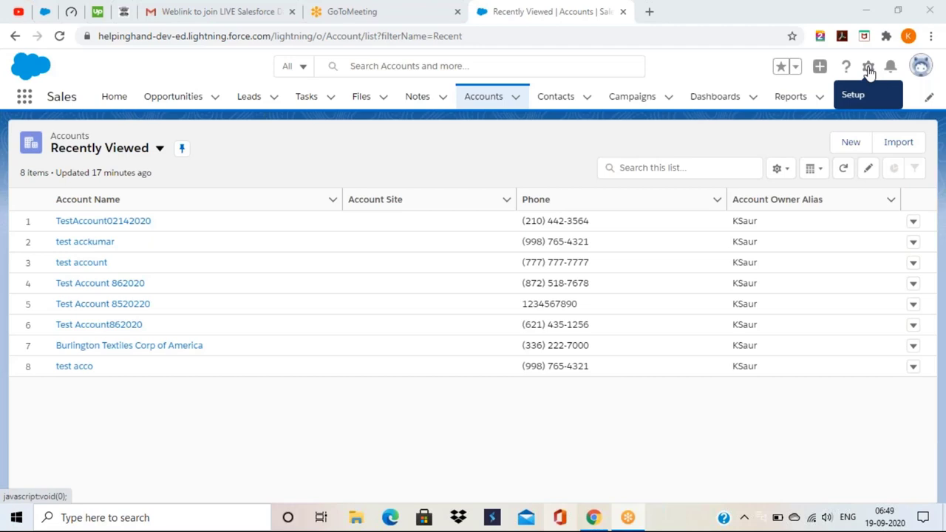
Pin the Gmail, GoToMeeting and Salesforce Accounts browser tabs
click(869, 68)
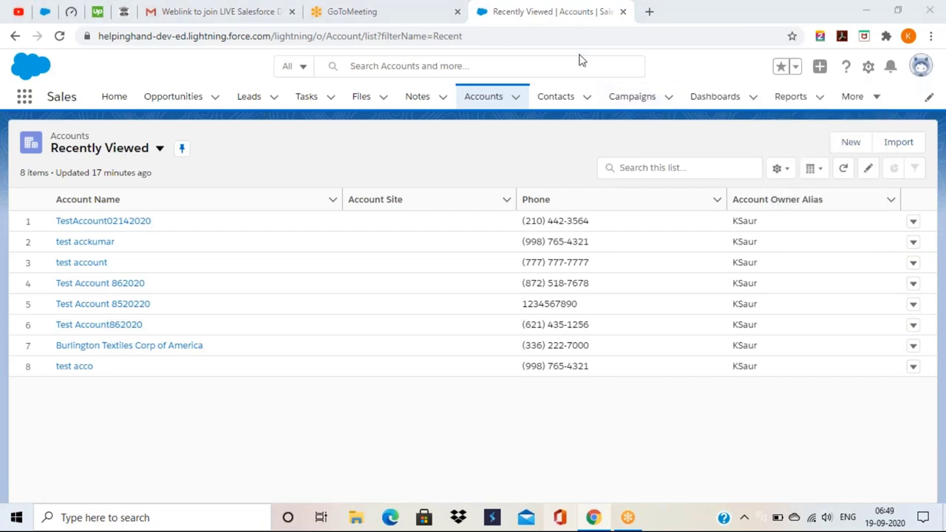
click(228, 13)
right_click(228, 14)
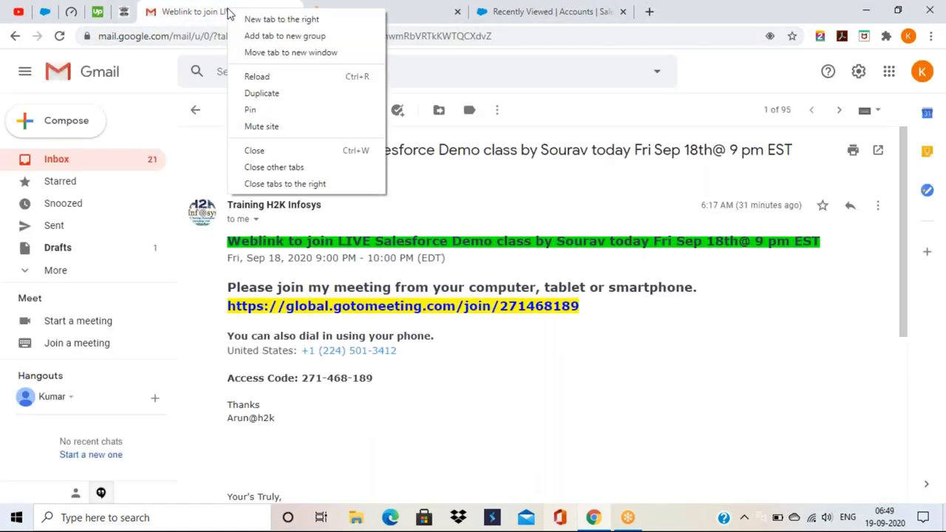
click(251, 115)
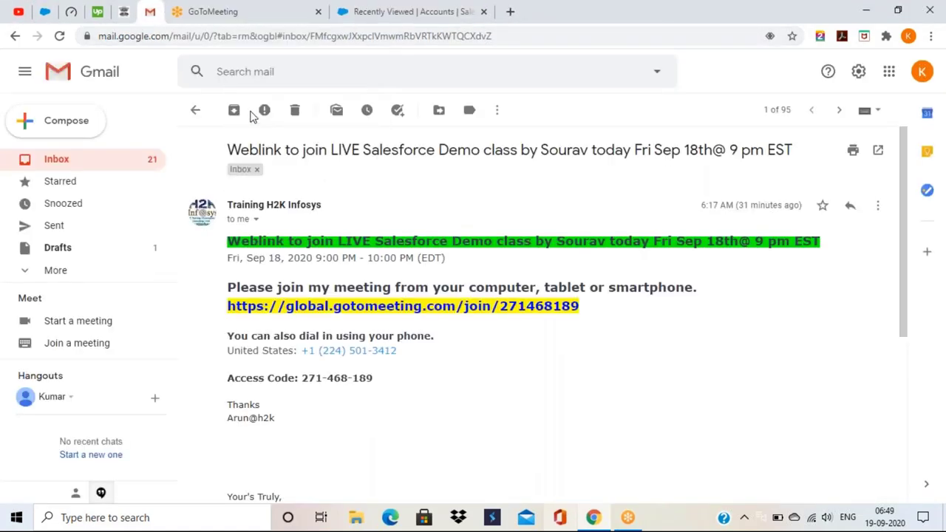
click(236, 17)
right_click(236, 18)
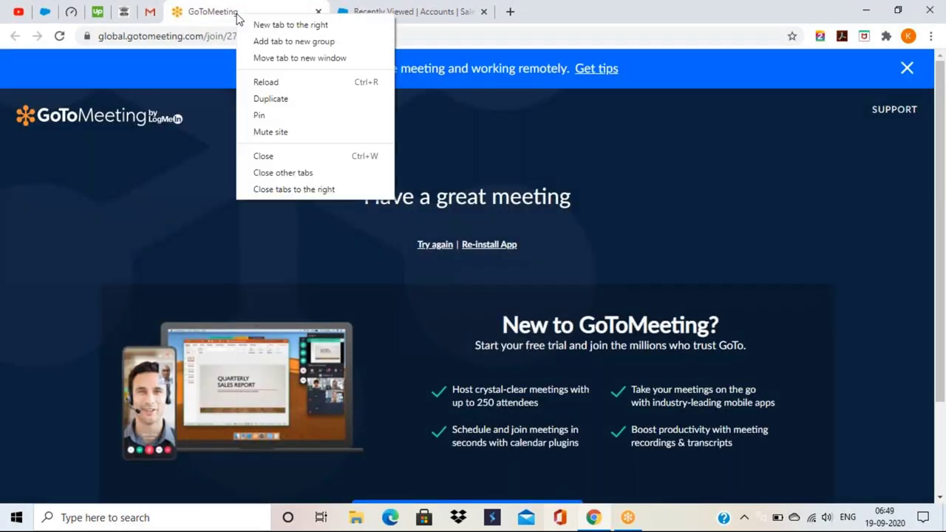
click(269, 116)
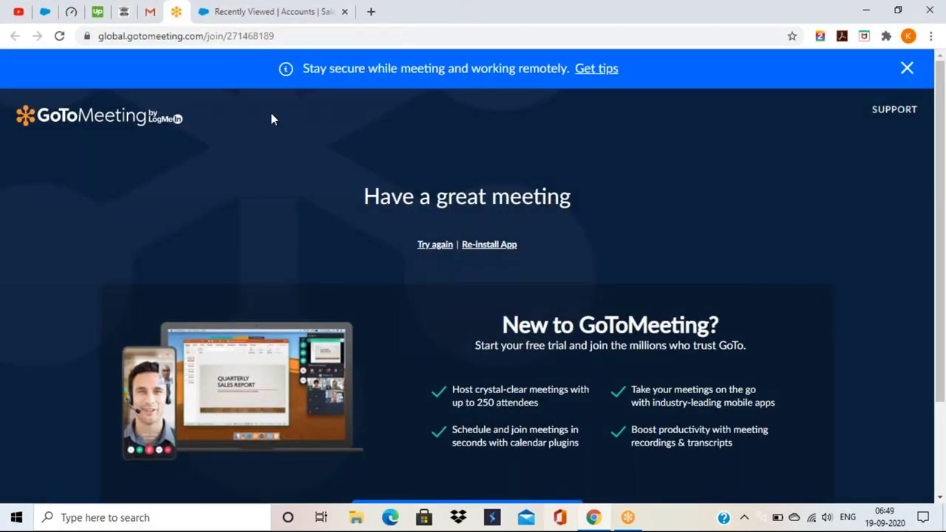
click(252, 13)
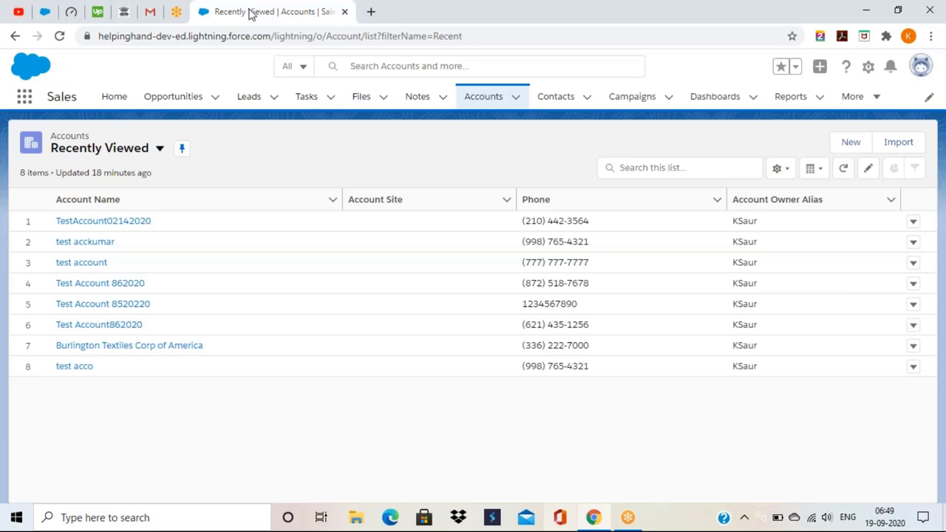
right_click(251, 15)
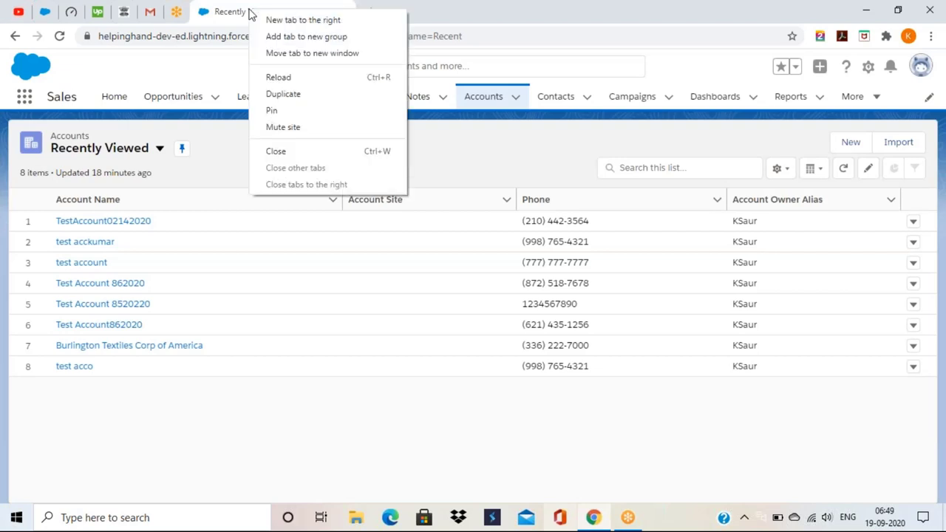
click(272, 110)
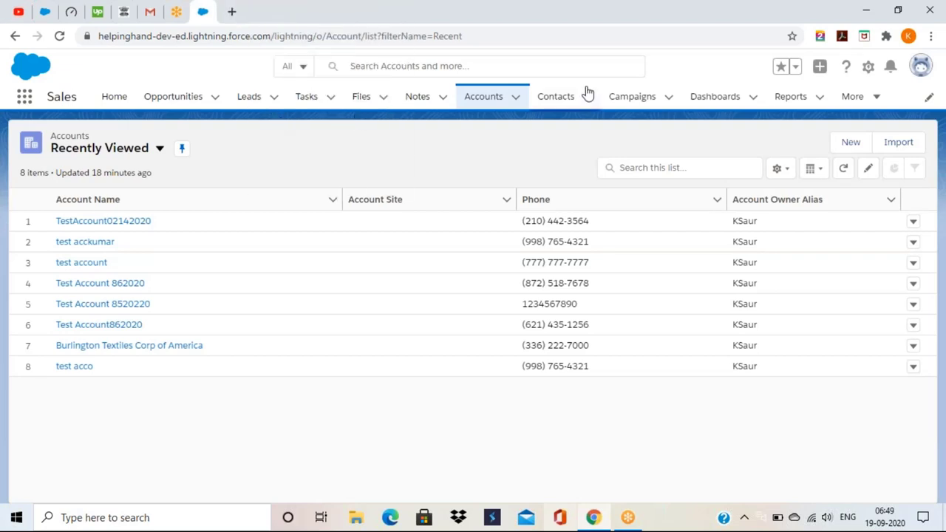
Open Setup for the current app, search its pages for "users" and open the Users page
click(868, 68)
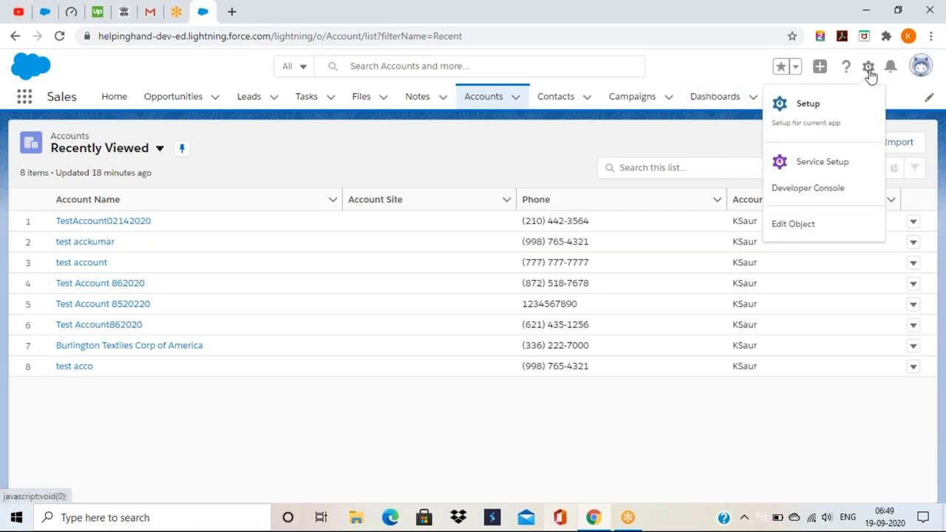
click(834, 109)
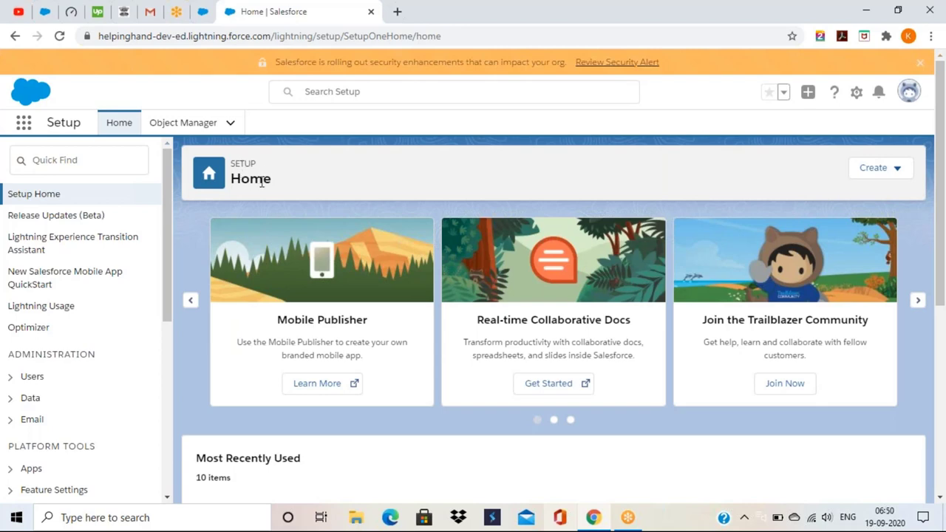
click(107, 165)
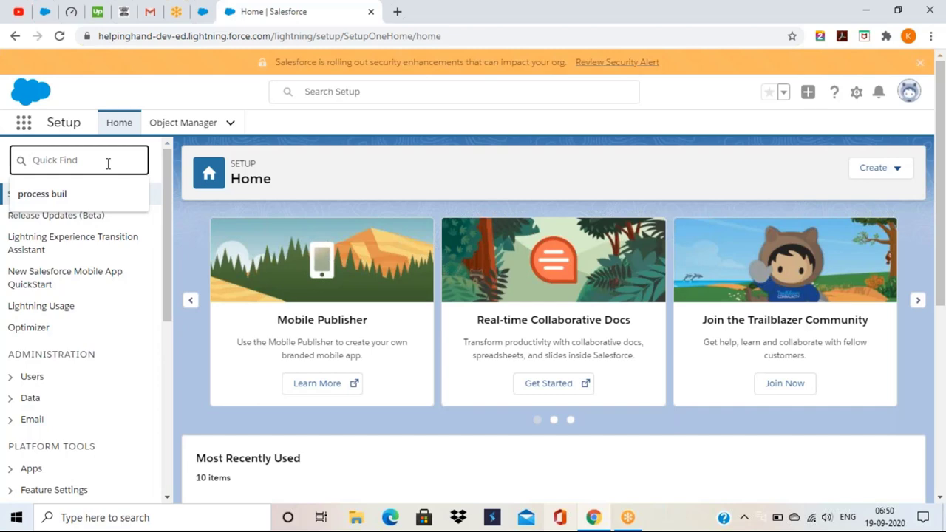
text(us)
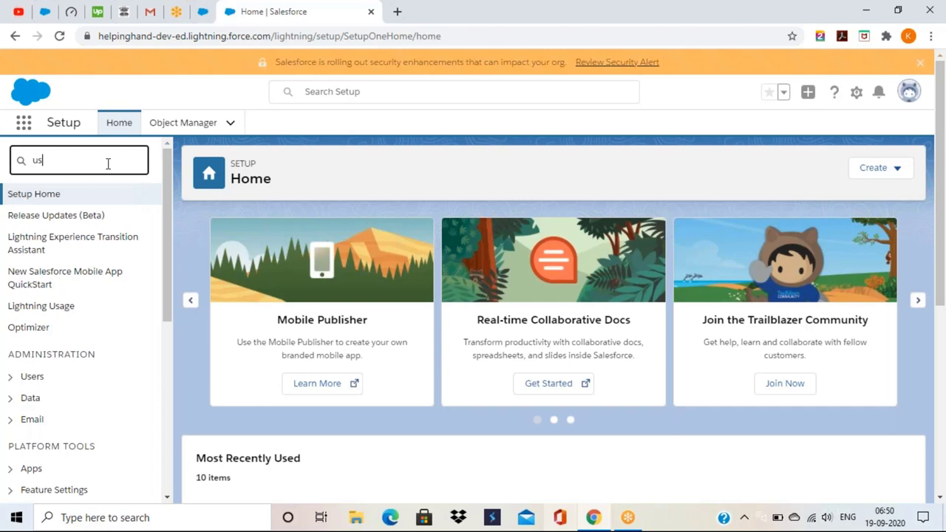
text(er)
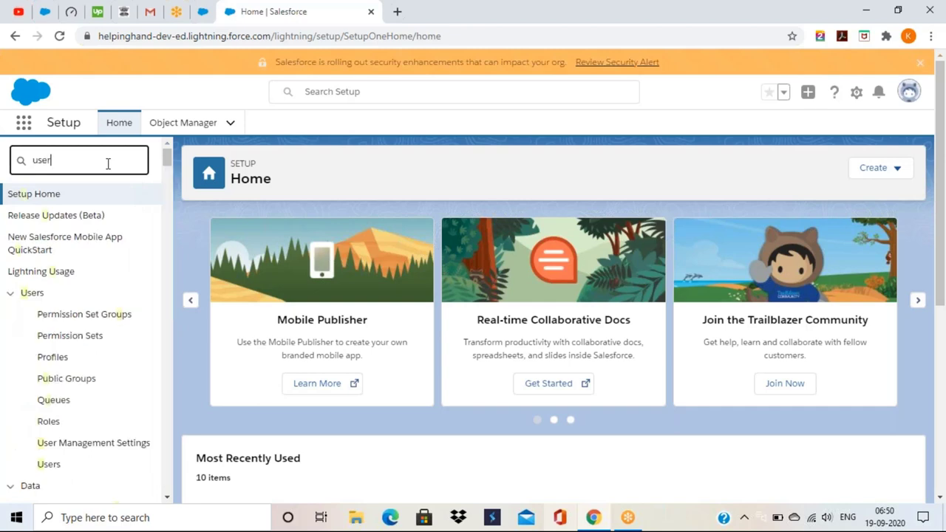
text(s)
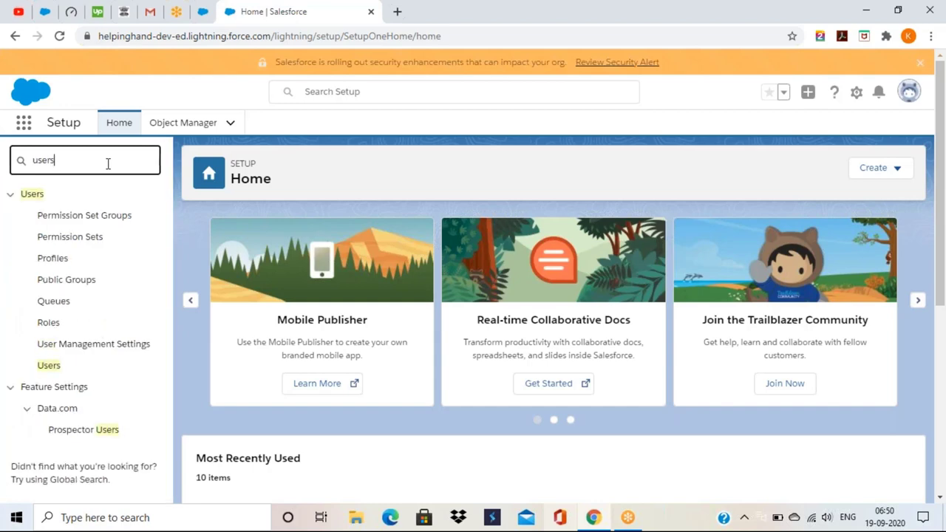
click(49, 365)
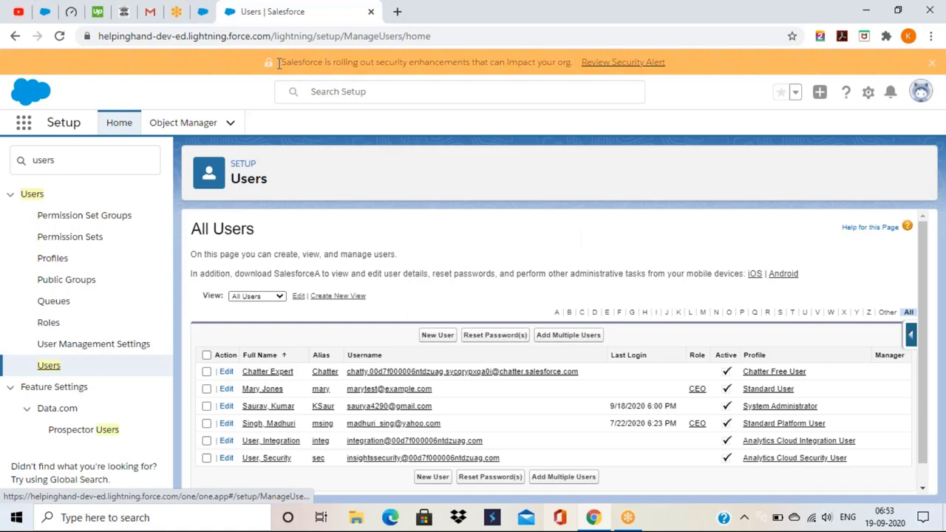
Open the TestAccount02142020 account record in the Sales app and examine the fields in its details
click(213, 21)
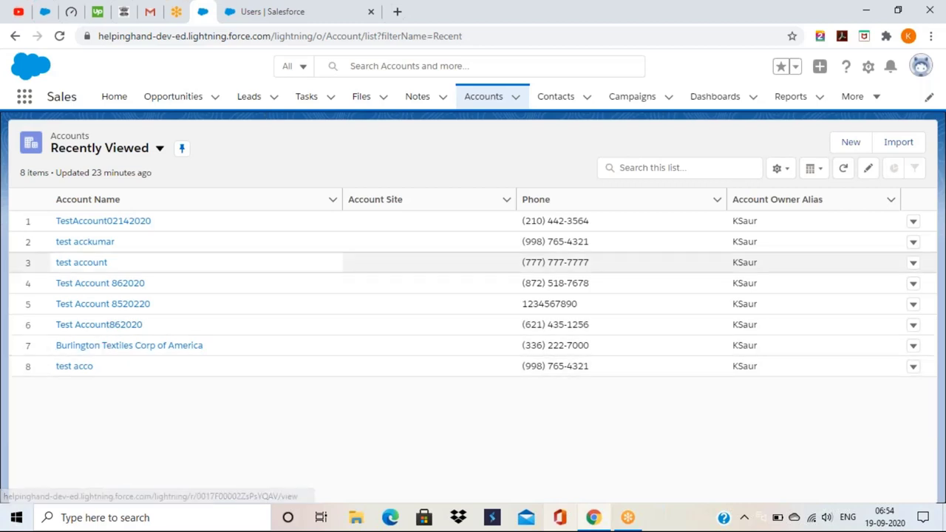
click(122, 224)
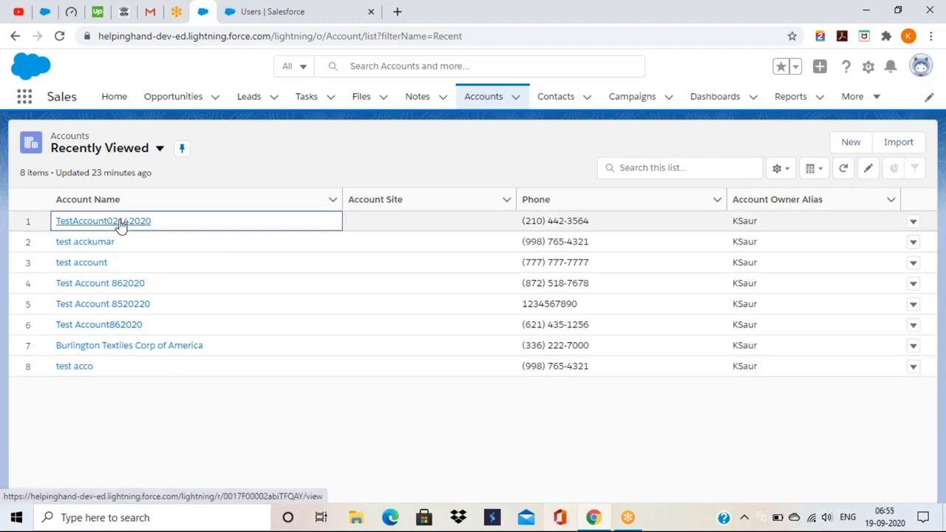
click(121, 224)
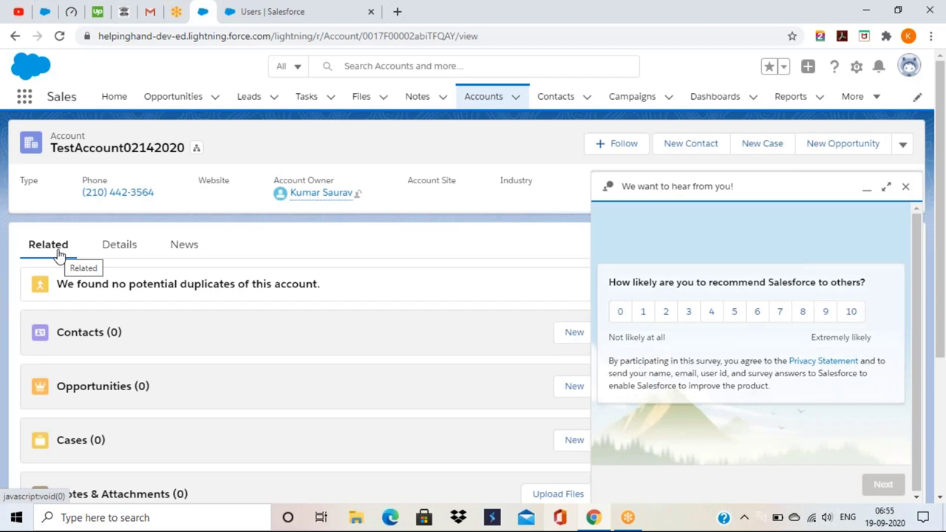
click(113, 249)
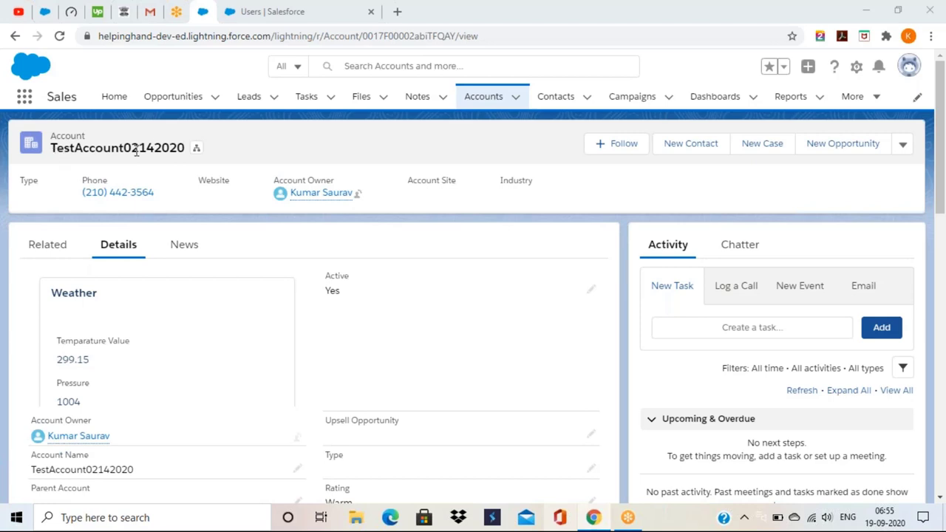
click(940, 227)
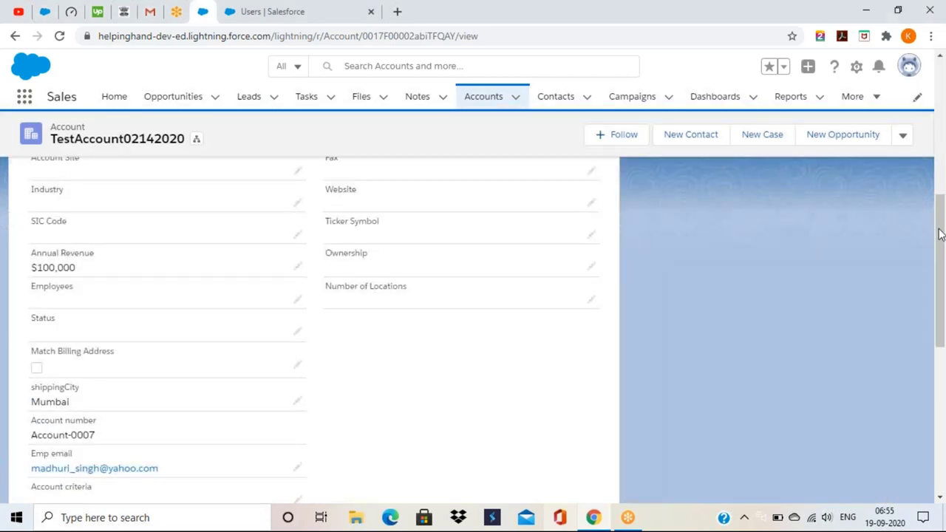
click(940, 189)
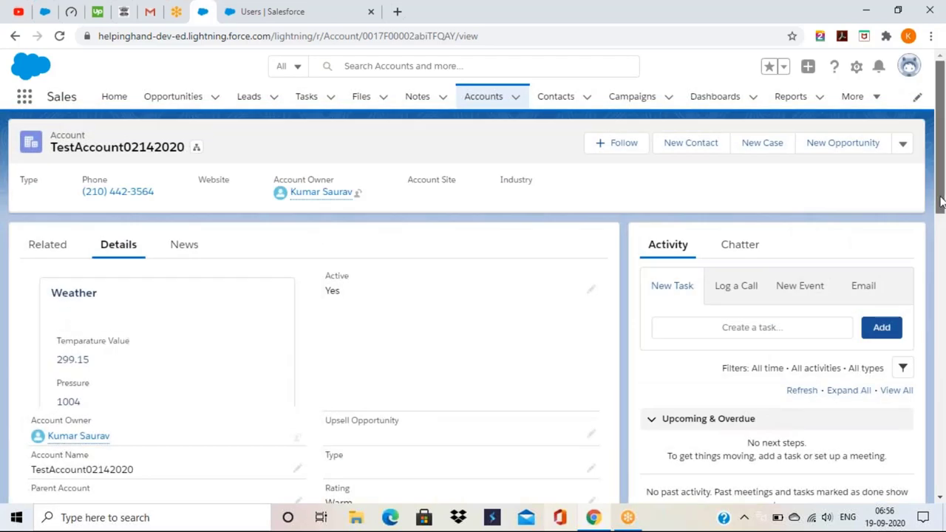
drag(941, 185, 937, 274)
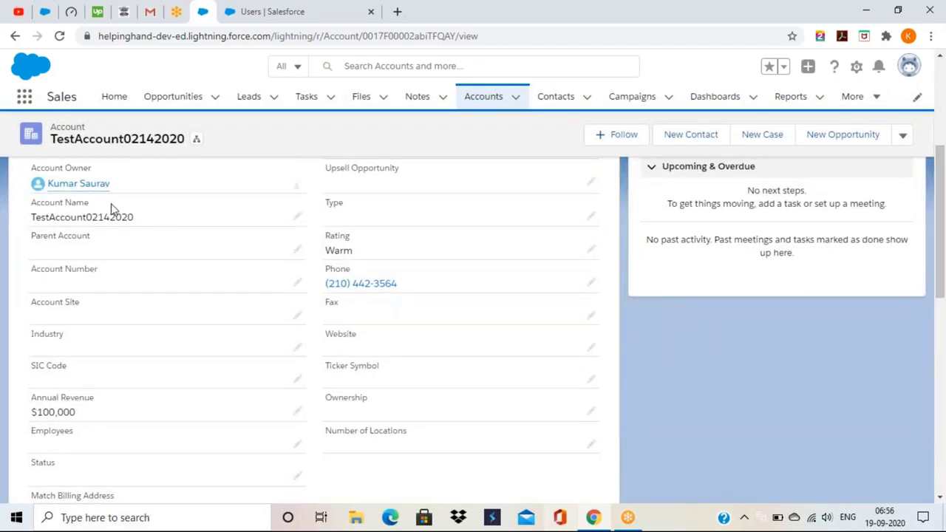
mouse_move(96, 192)
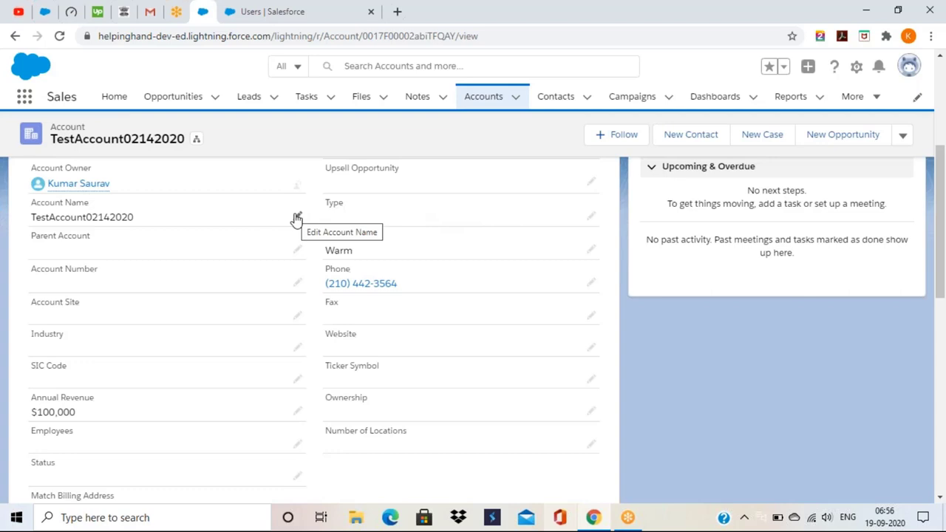
Return to the Setup user list and open the detail page of the user with the System Administrator profile
click(253, 15)
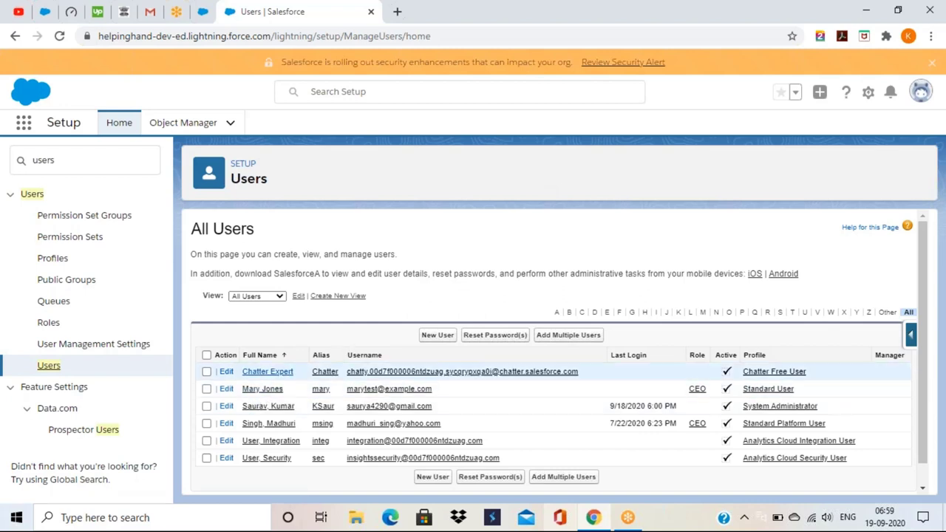
click(271, 408)
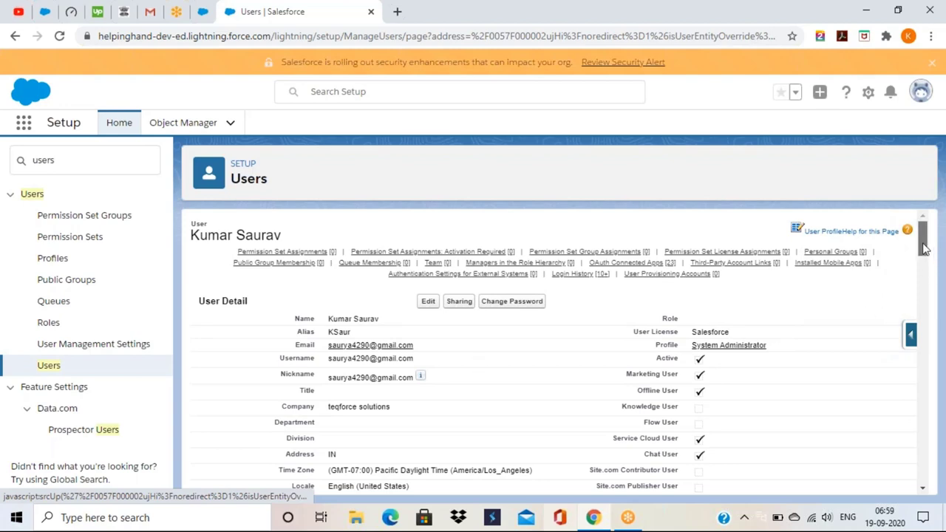
mouse_move(923, 249)
mouse_down()
mouse_move(924, 271)
mouse_move(924, 247)
mouse_up()
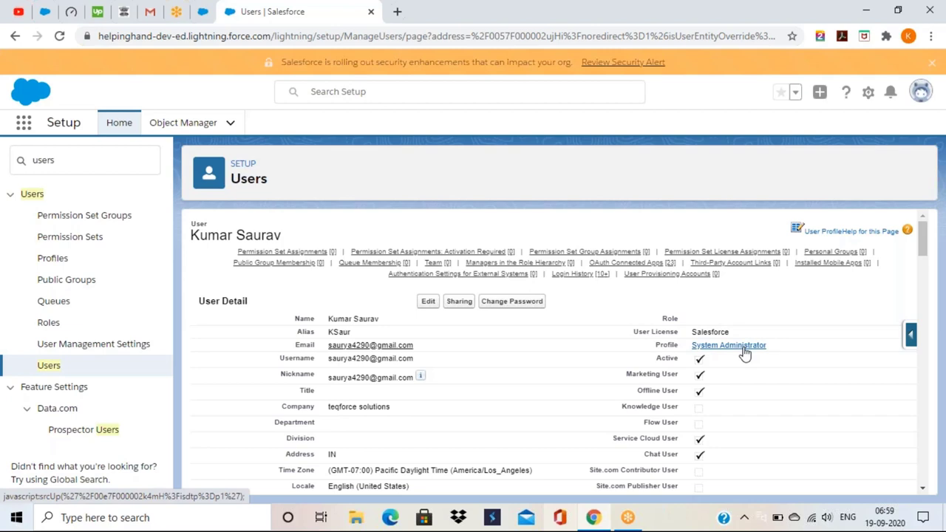
Open this user for editing, examine the available Role options and leave without saving
click(429, 303)
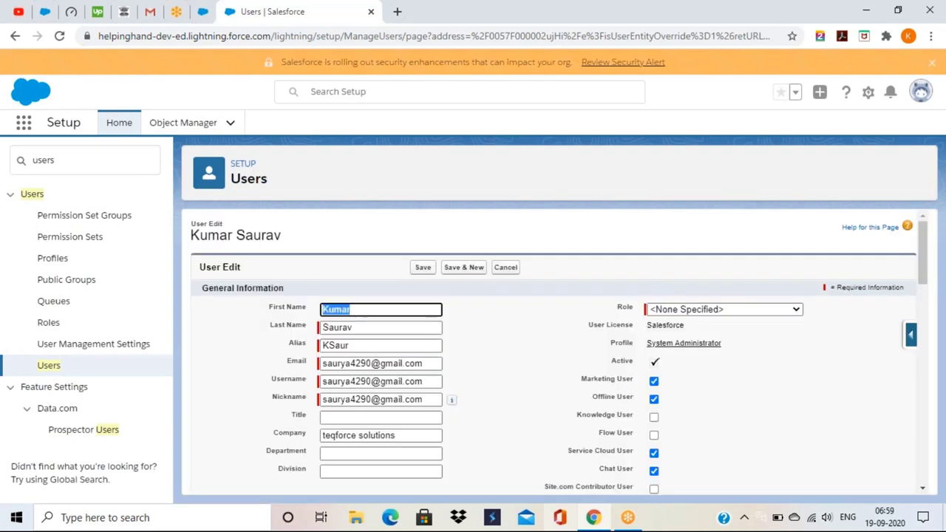
click(499, 332)
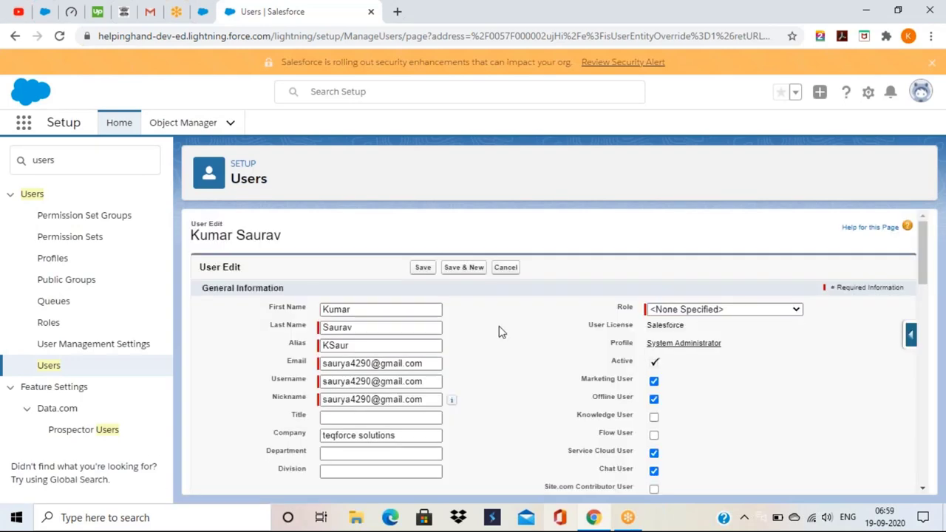
click(697, 310)
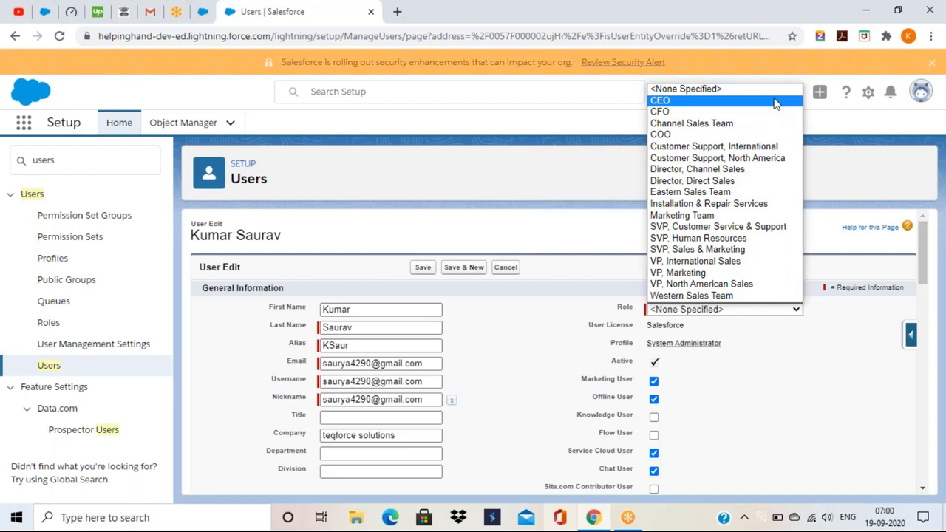
click(607, 227)
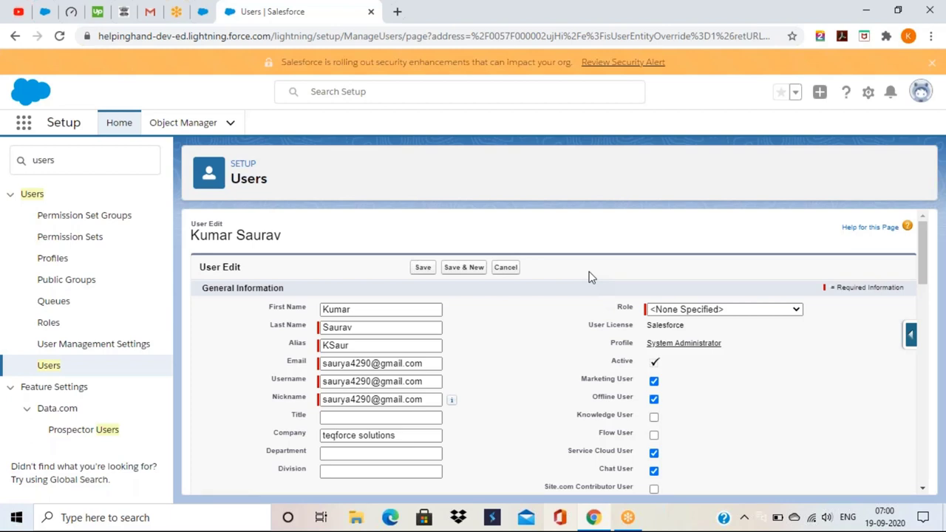
click(514, 269)
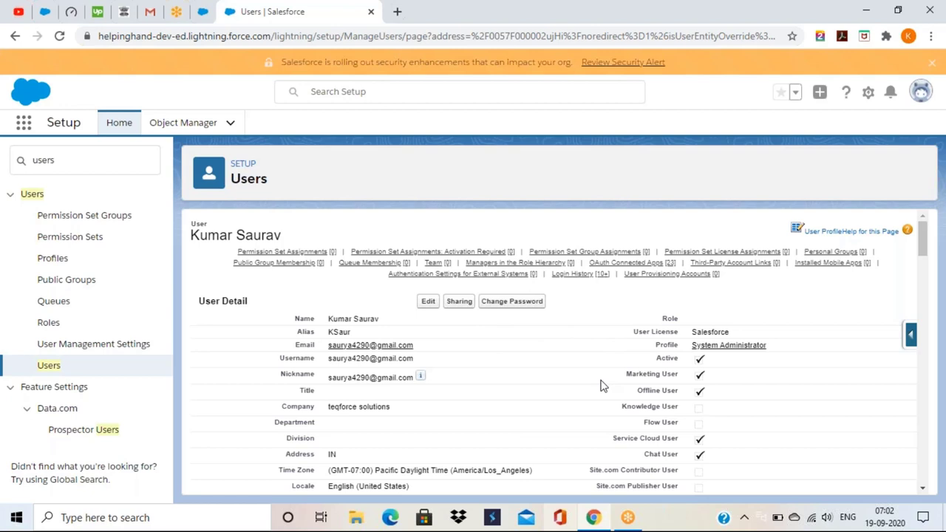
Open the user's System Administrator profile and examine its page layouts and field-level security sections
click(736, 345)
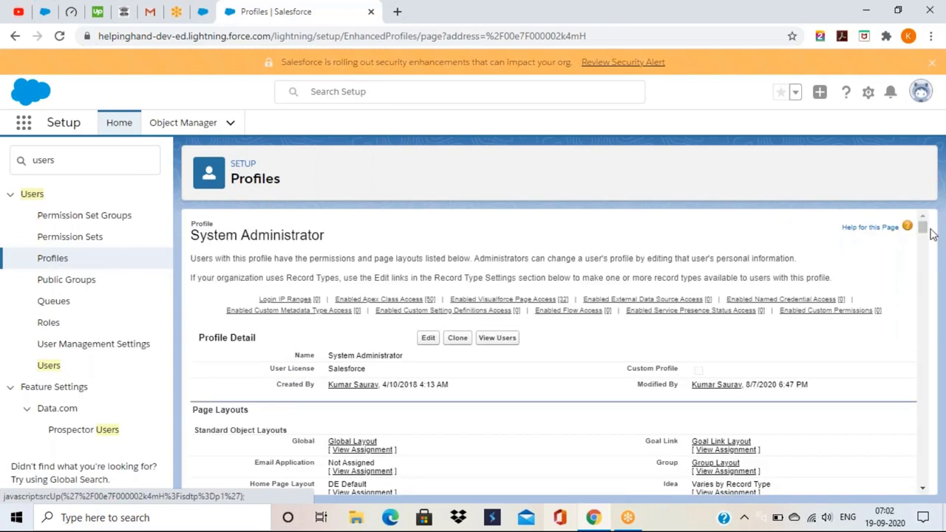
drag(923, 231, 923, 339)
drag(919, 301, 911, 238)
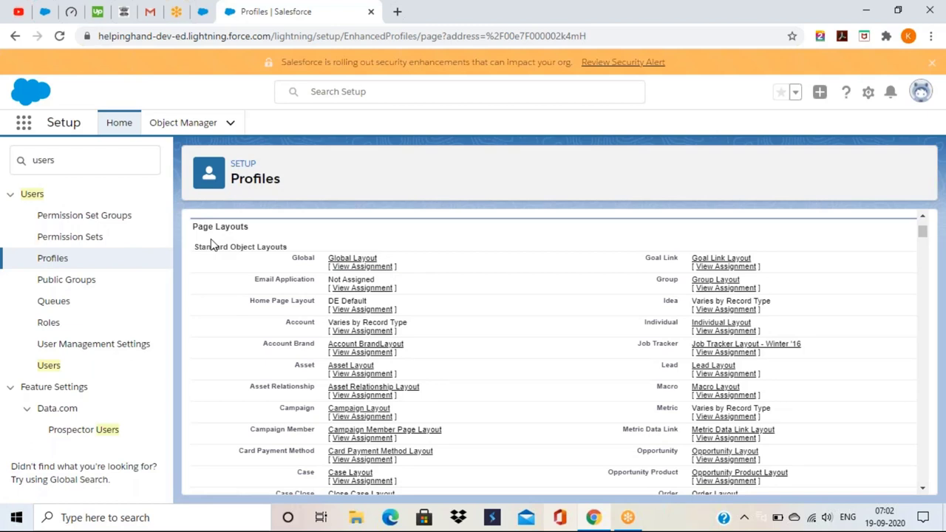
click(923, 218)
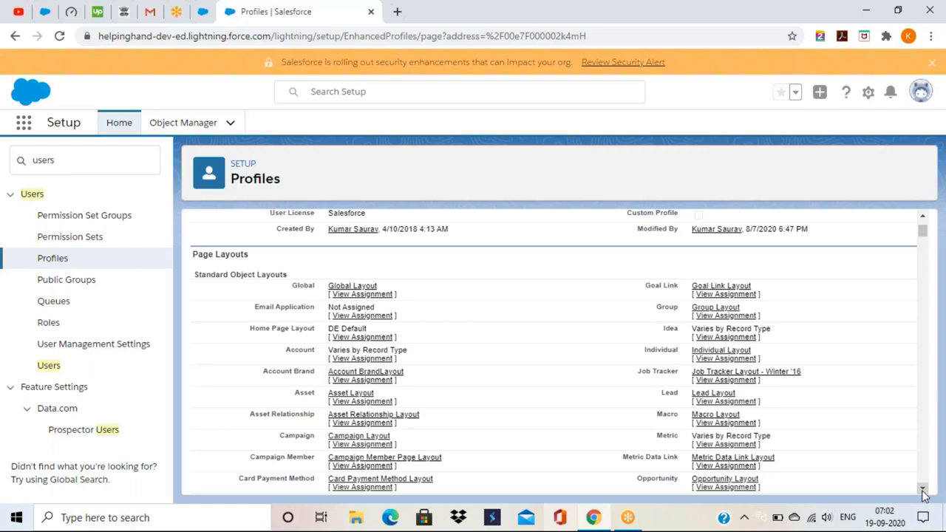
drag(922, 492, 923, 492)
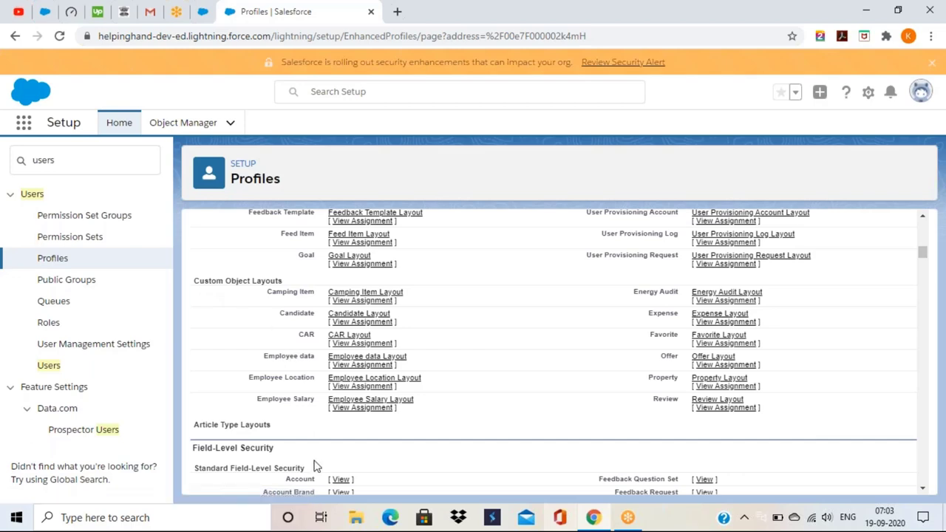
Examine the profile's standard field-level security entries and return to the TestAccount02142020 account record's header
click(922, 489)
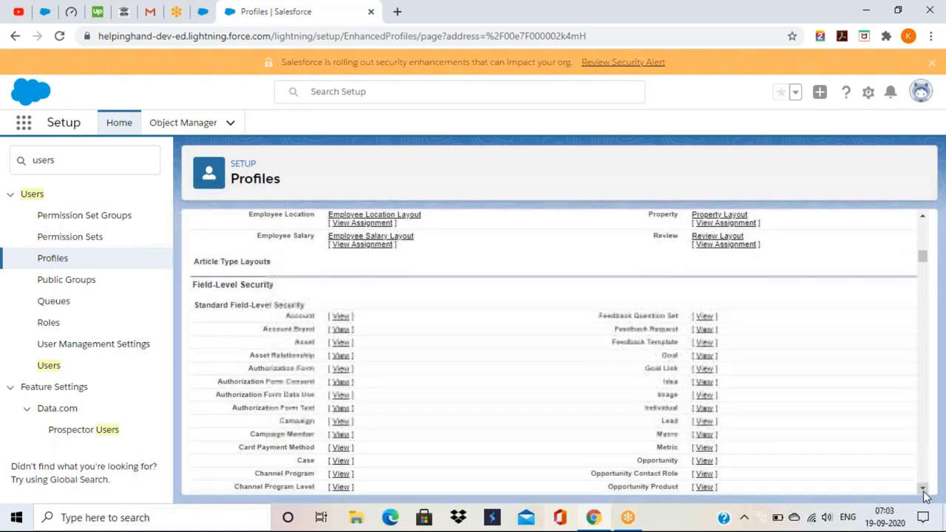
click(922, 489)
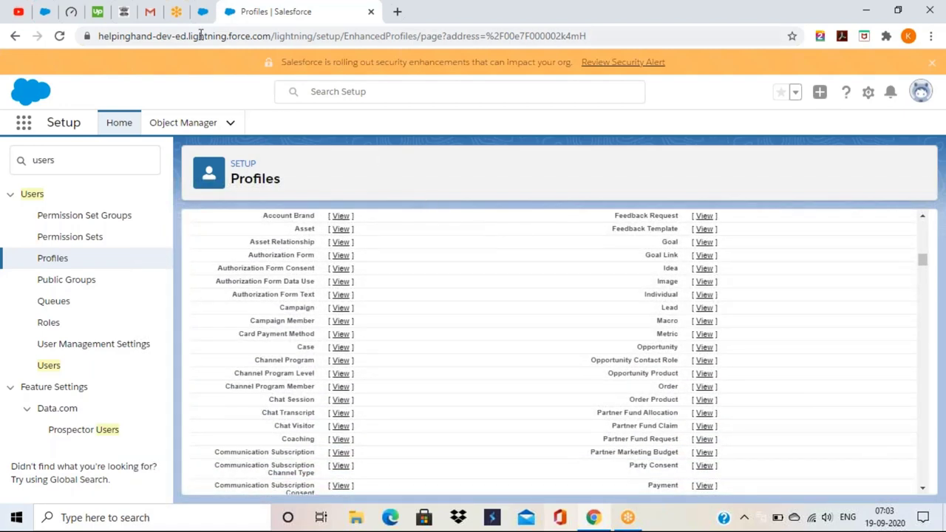
click(201, 14)
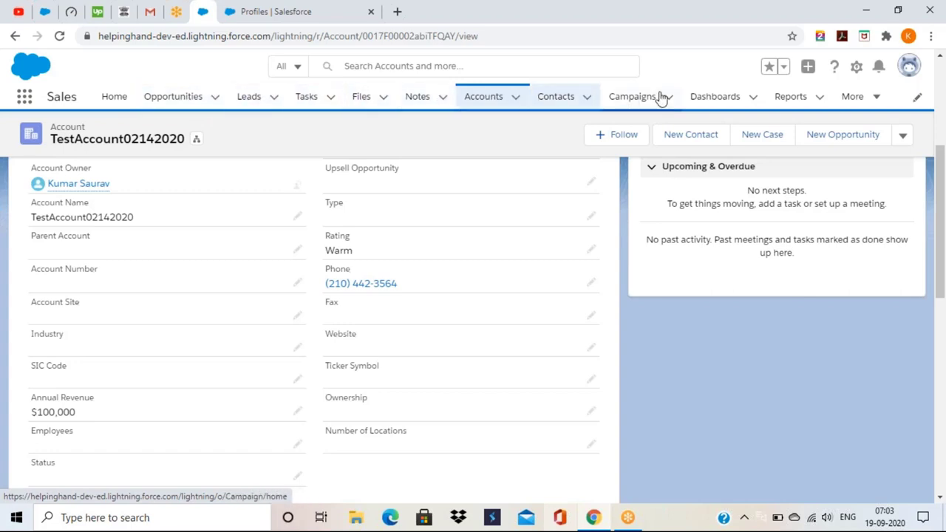
click(940, 102)
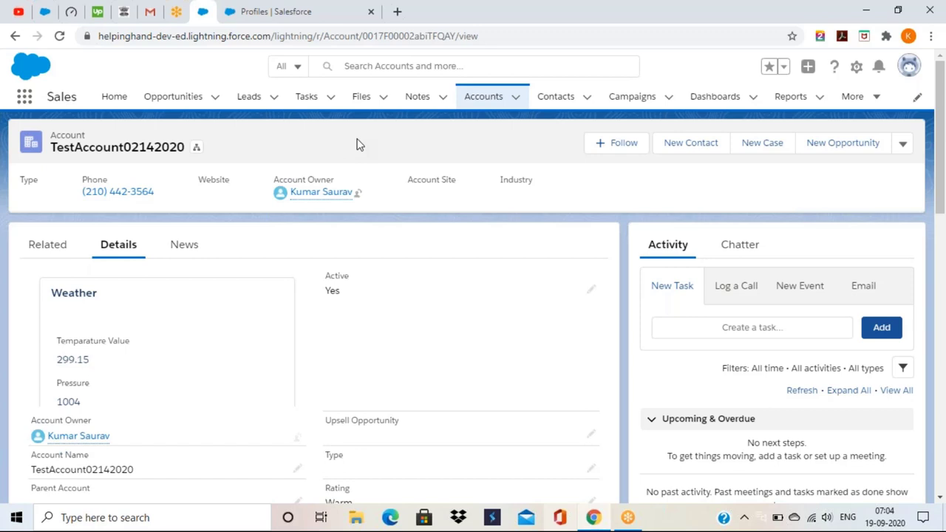
Open the Leads list in the Sales app, examine its available list views, and switch to the Accounts list
click(250, 97)
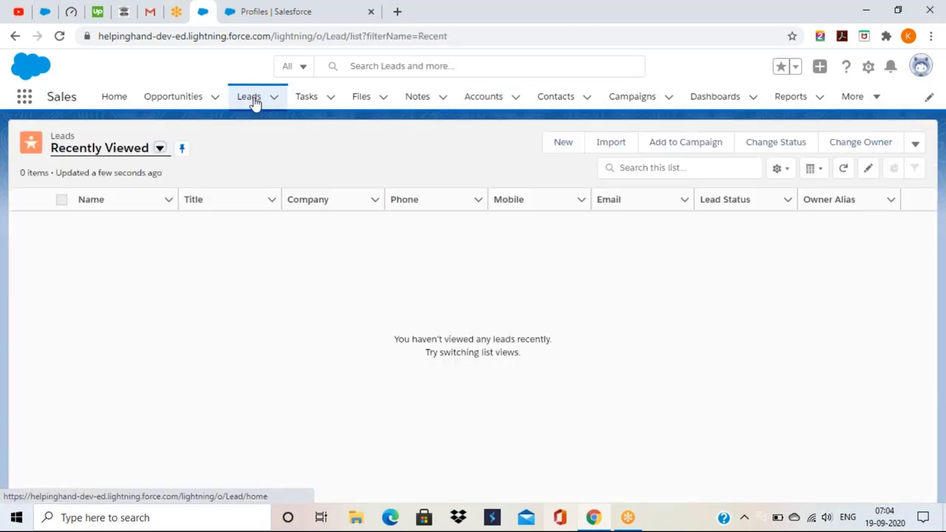
click(157, 148)
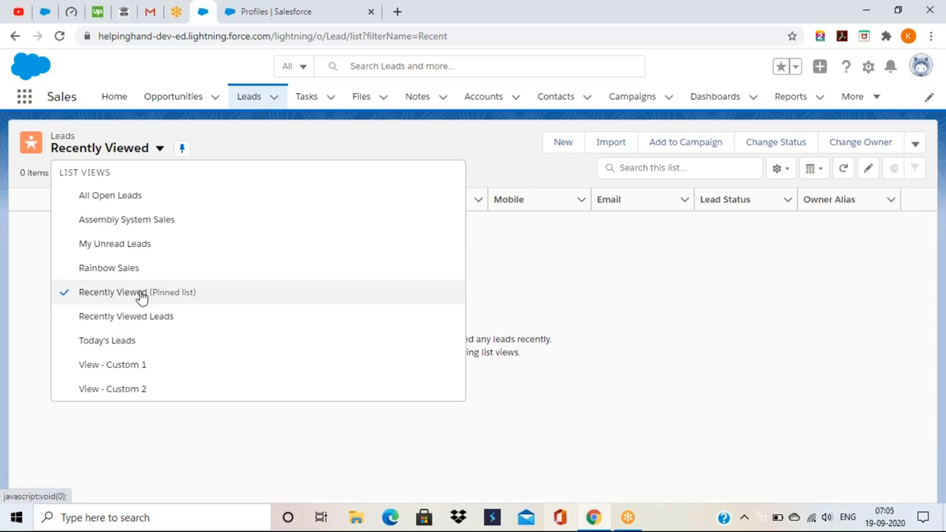
click(33, 272)
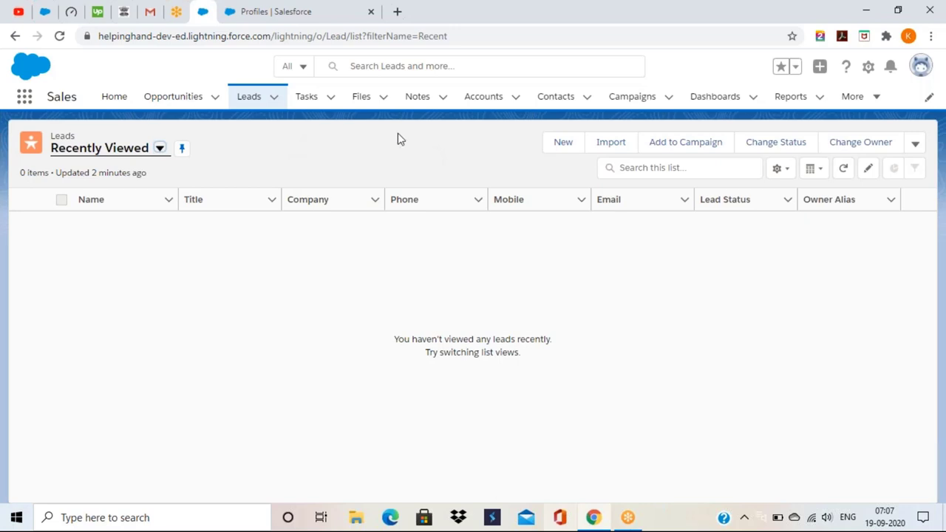
click(483, 103)
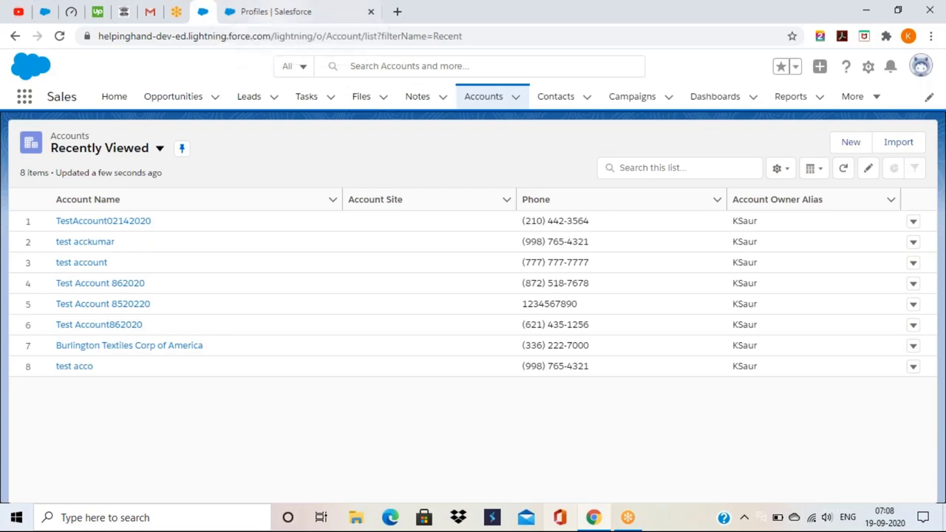
Open Setup from the Sales app and go to the Object Manager
click(868, 68)
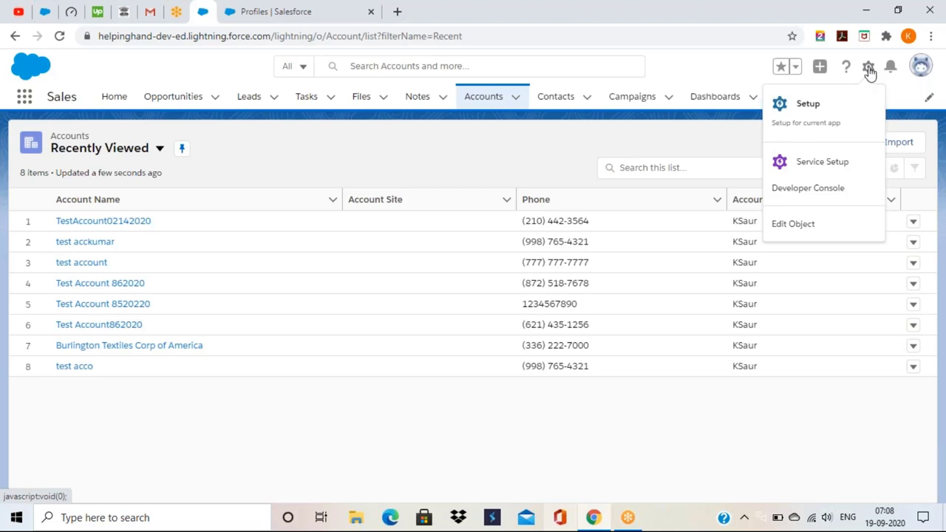
click(807, 109)
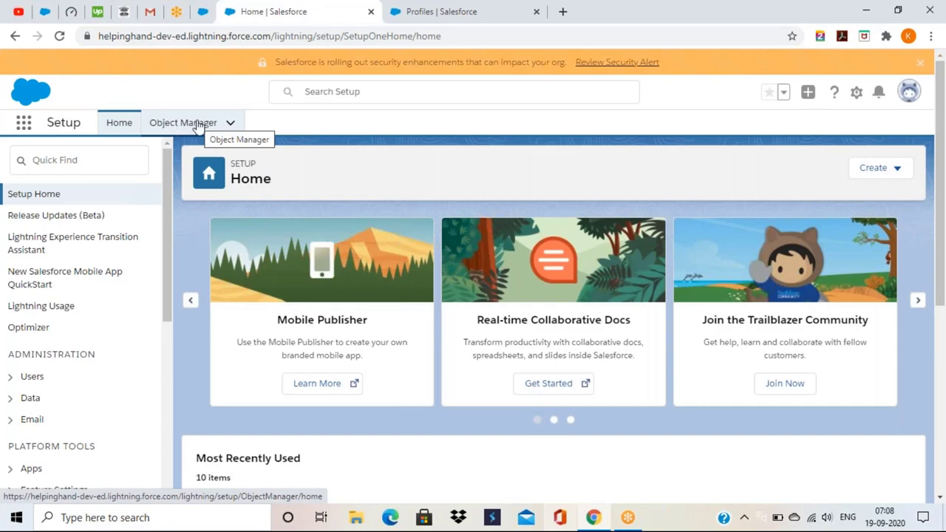
click(198, 125)
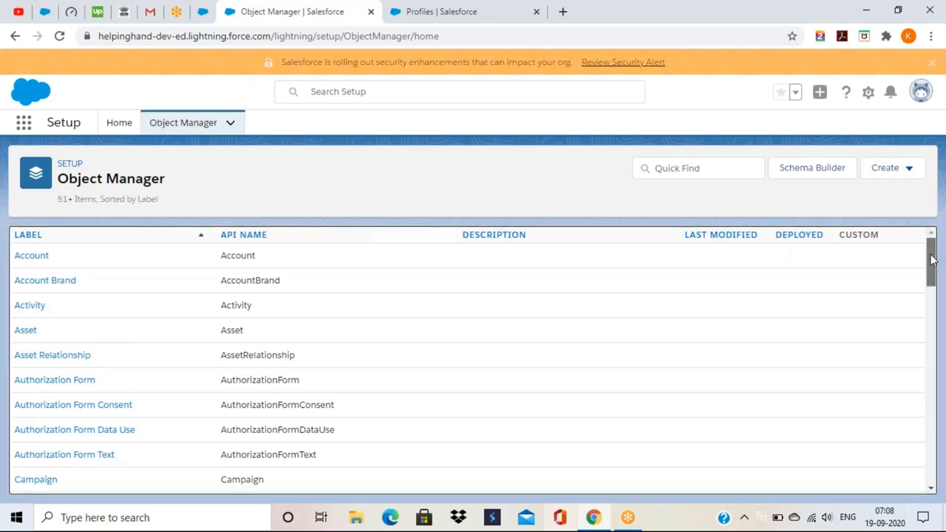
Examine the standard and custom objects in the Object Manager, highlighting the API name Employee_data__c of the Employee data object
drag(932, 258, 930, 330)
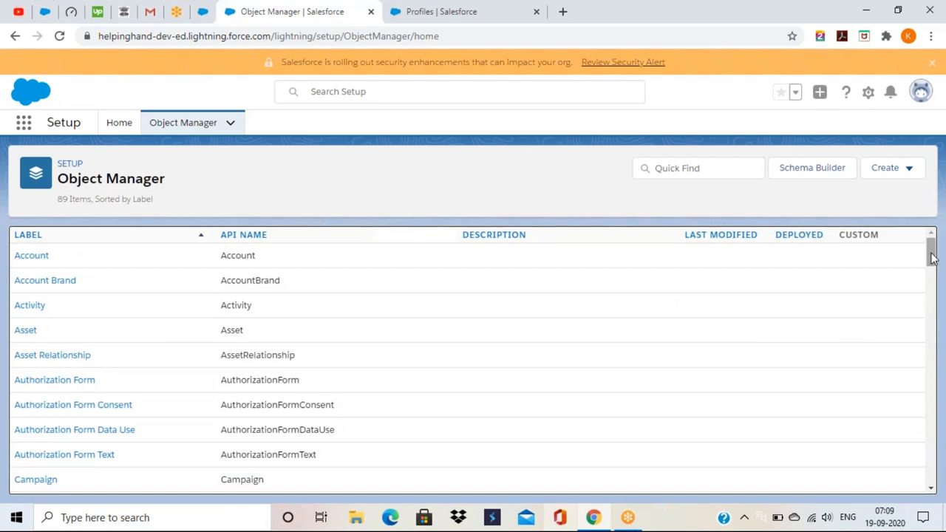
mouse_move(931, 256)
mouse_down()
mouse_move(932, 368)
mouse_move(939, 244)
mouse_up()
drag(933, 265, 928, 382)
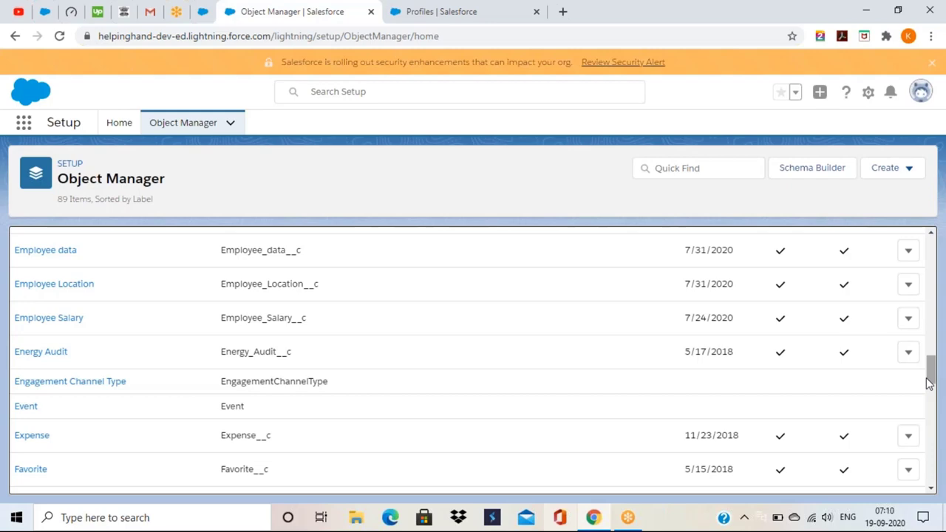
drag(933, 380, 934, 258)
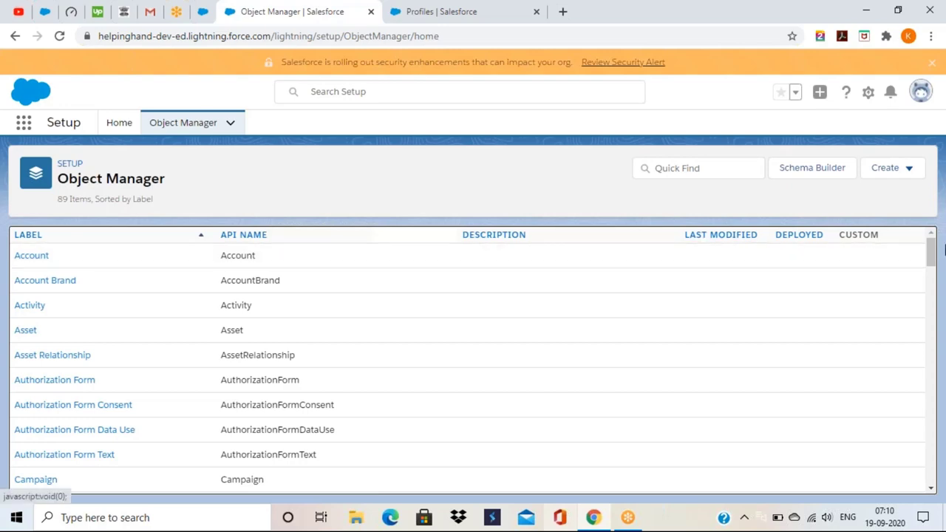
drag(932, 255, 937, 369)
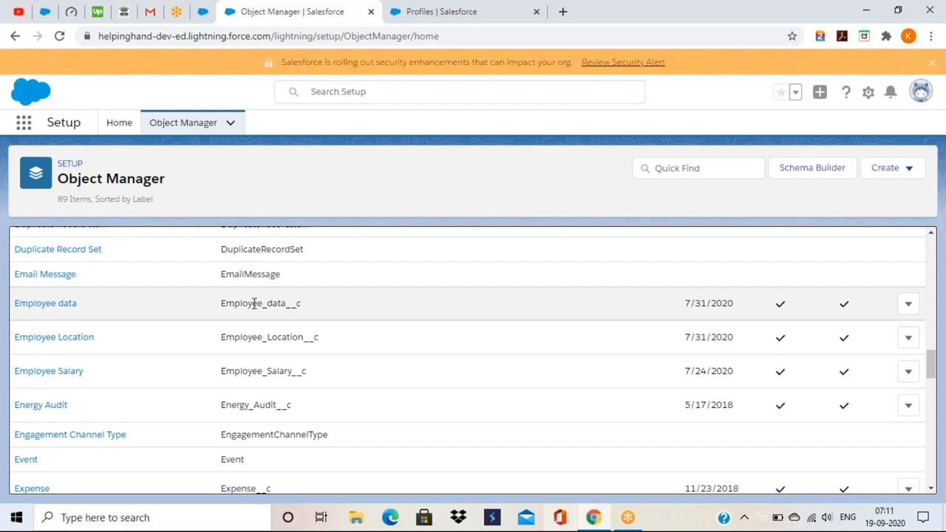
double_click(254, 303)
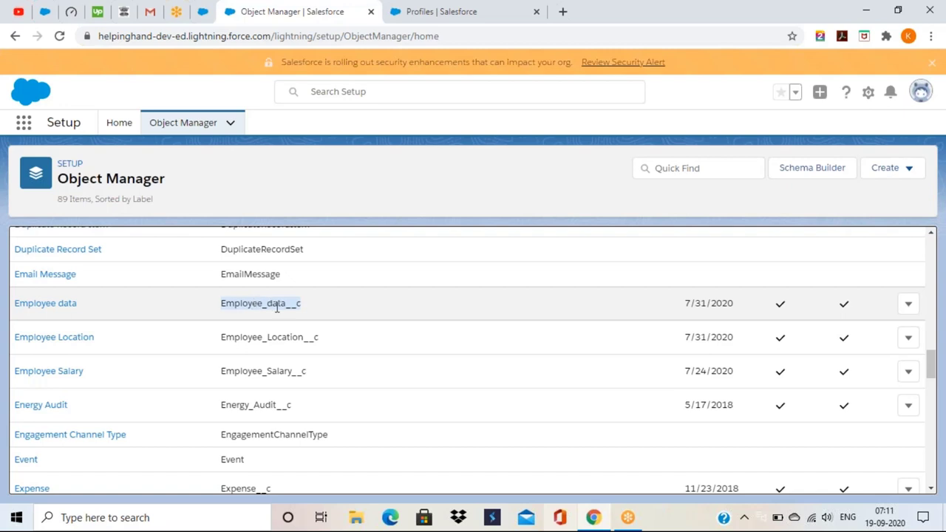
click(302, 311)
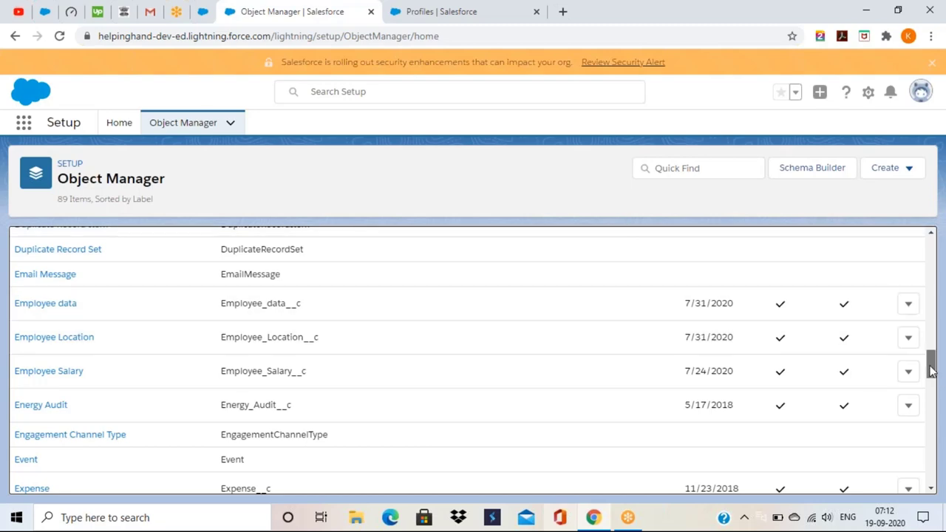
drag(931, 373, 914, 251)
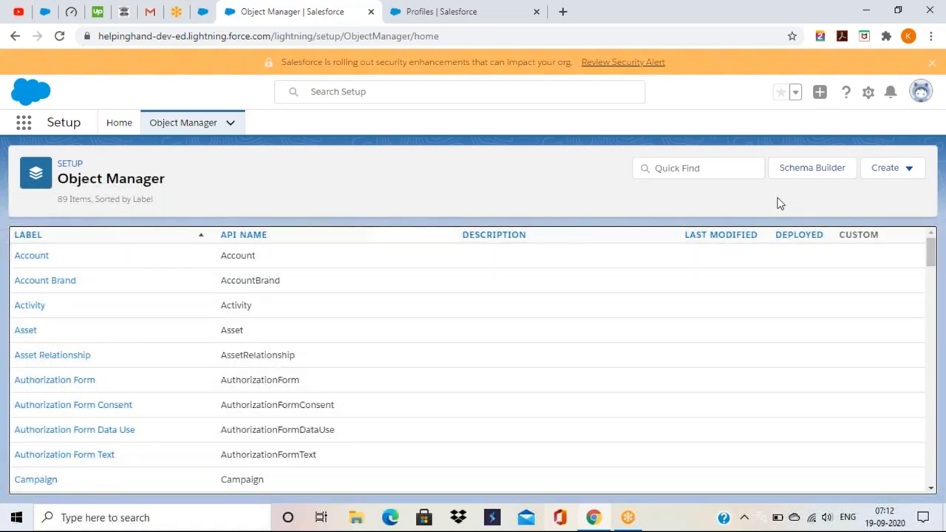
Search the Object Manager for "oppor" and clear the search text
click(681, 165)
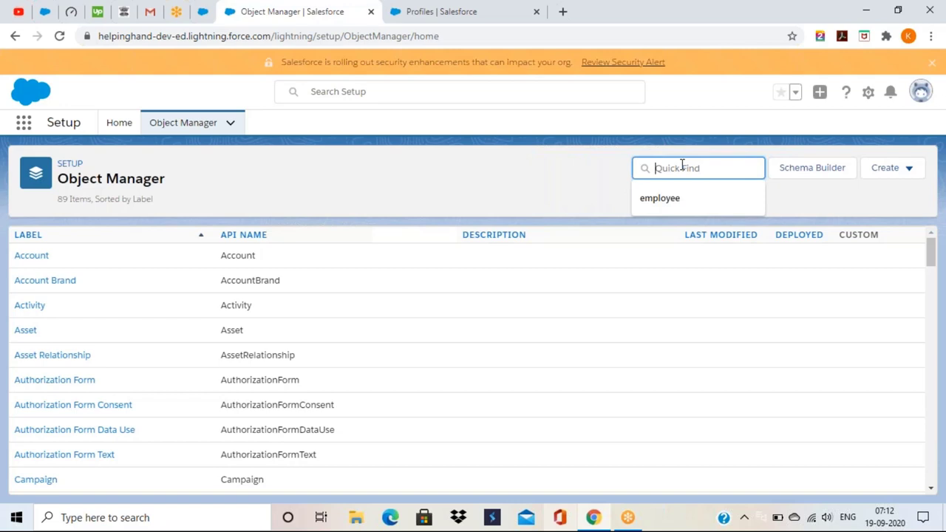
text(oppor)
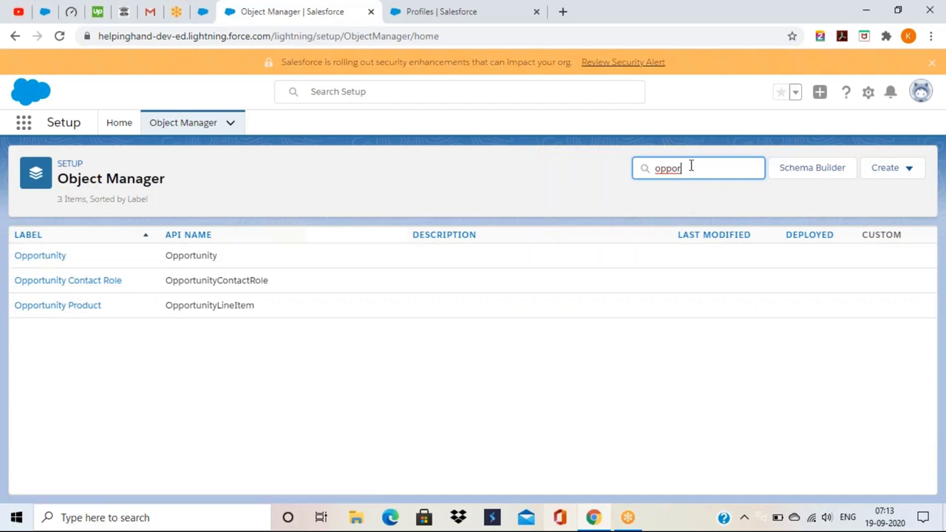
key(BackSpace)
key(BackSpace)
key(BackSpace)
key(BackSpace)
key(BackSpace)
Search the Object Manager for "conta" and clear the search to restore the full object list
text(conta)
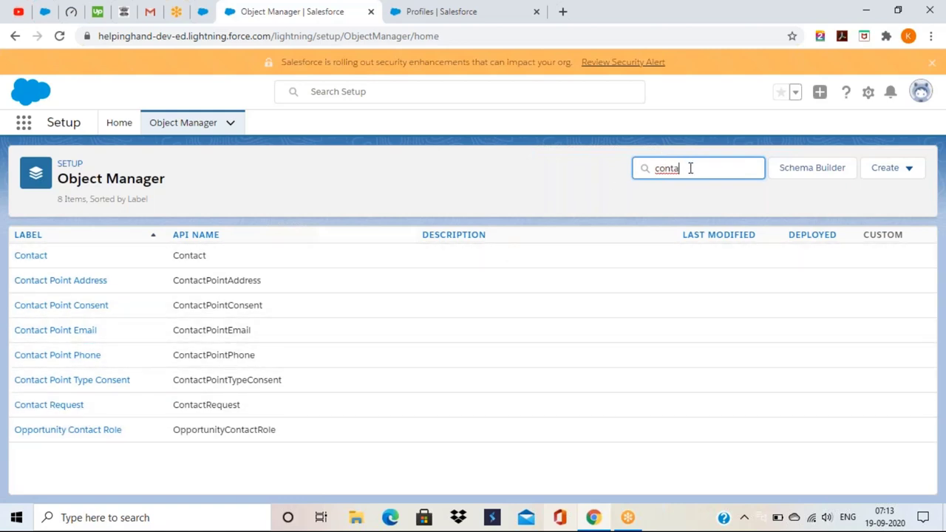
key(BackSpace)
key(BackSpace)
key(BackSpace)
key(BackSpace)
key(BackSpace)
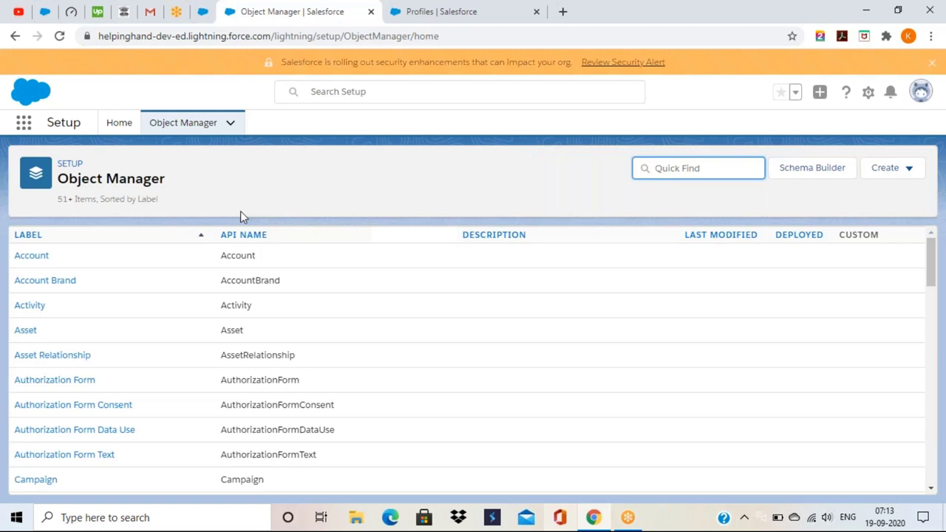
Examine the object creation options and open the New Custom Object definition form
click(895, 173)
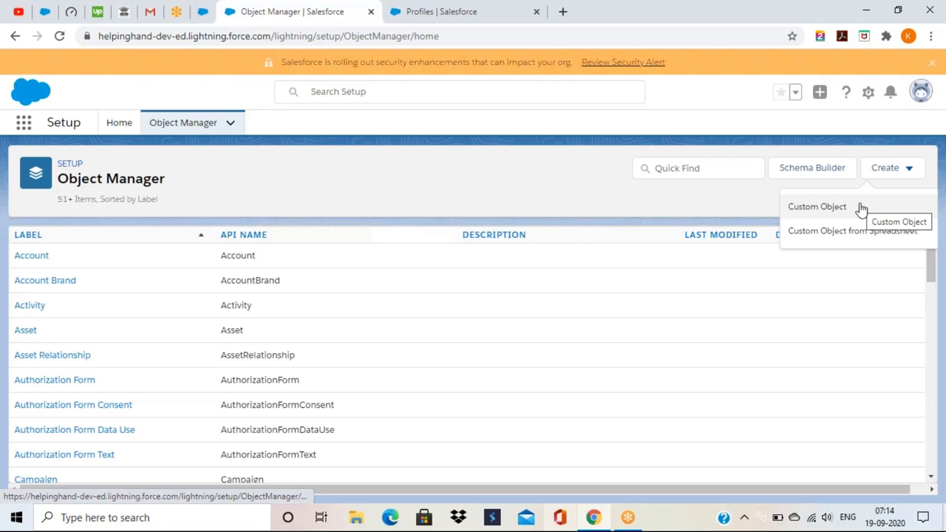
click(881, 190)
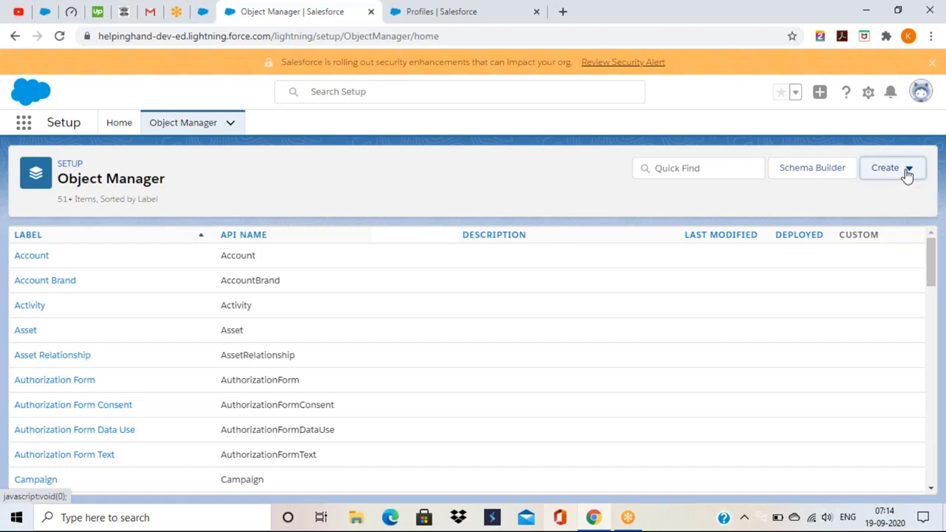
click(907, 172)
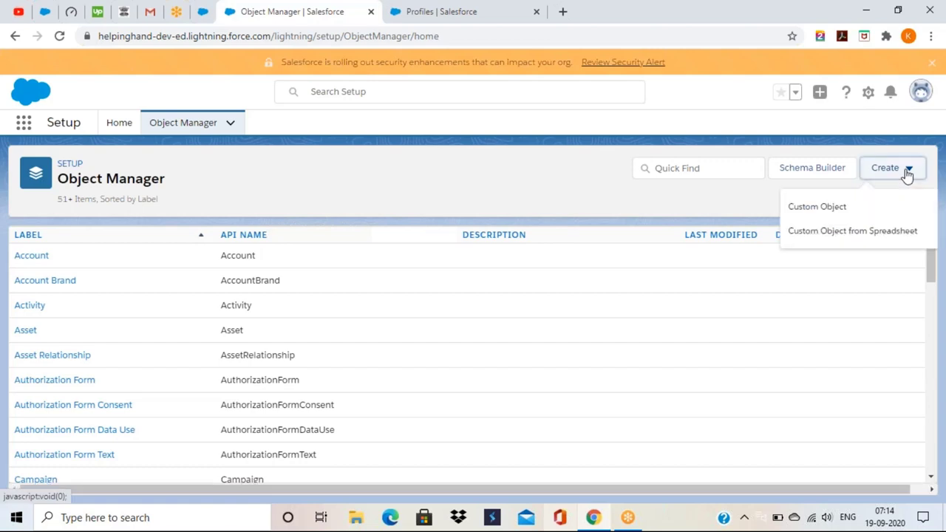
click(842, 209)
click(842, 210)
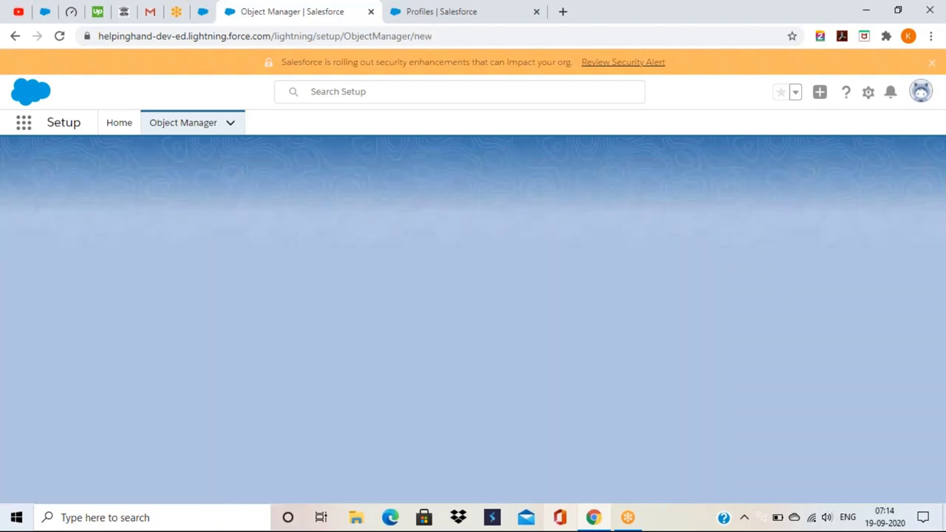
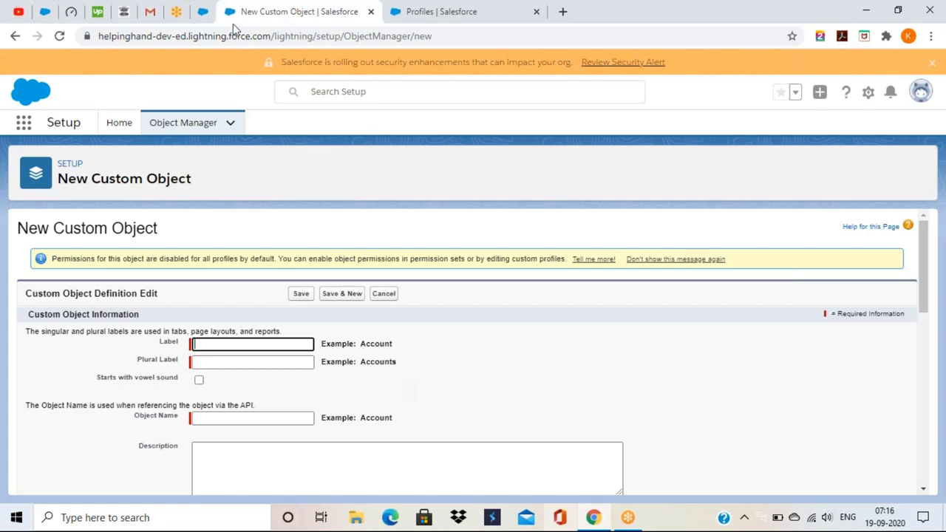
Open another Setup page from the Sales app, search for "users" and open the All Users list
click(203, 14)
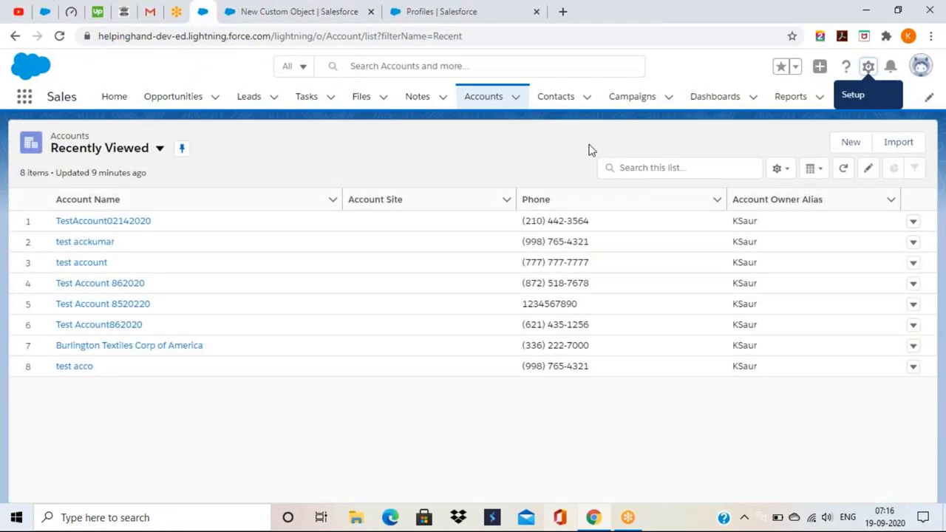
click(868, 68)
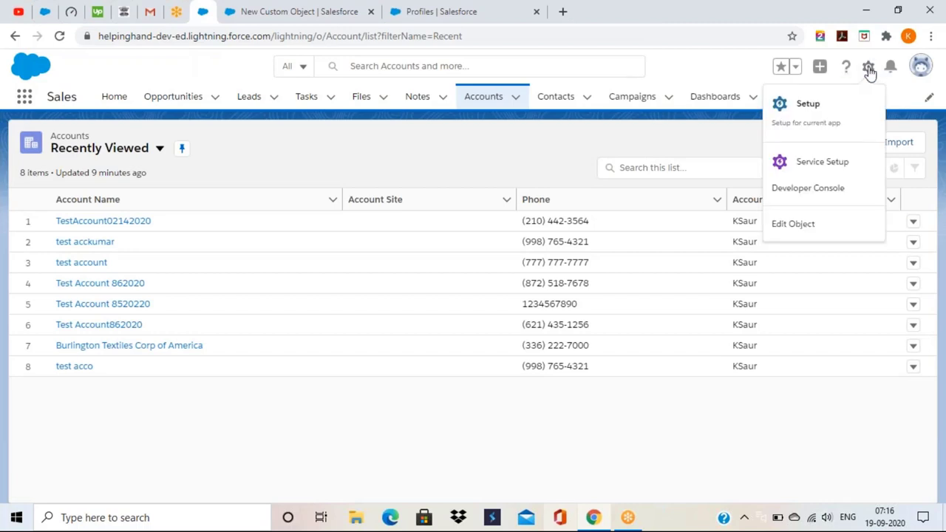
click(811, 110)
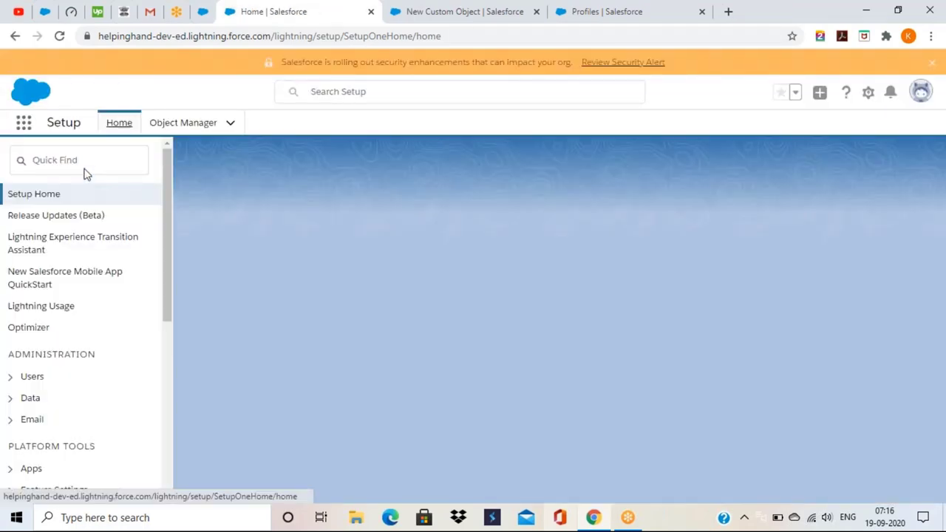
click(84, 161)
text(us)
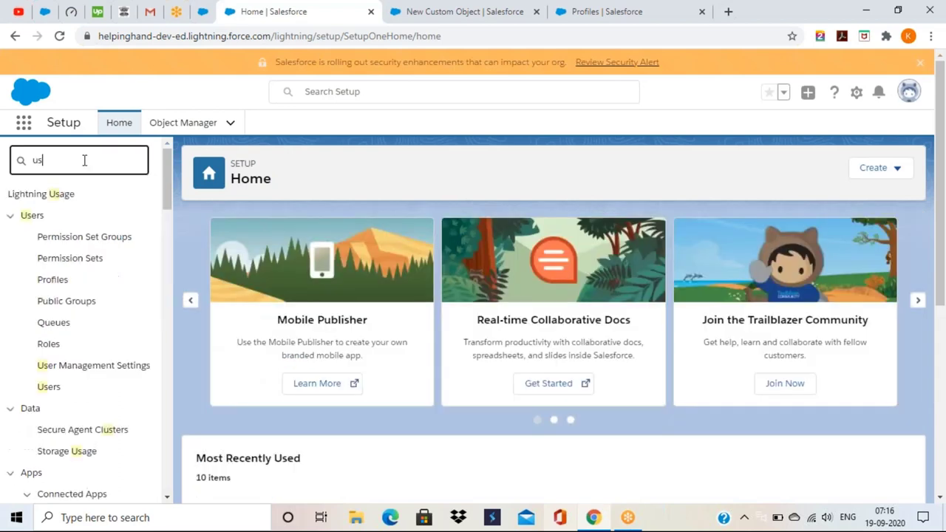
text(ers)
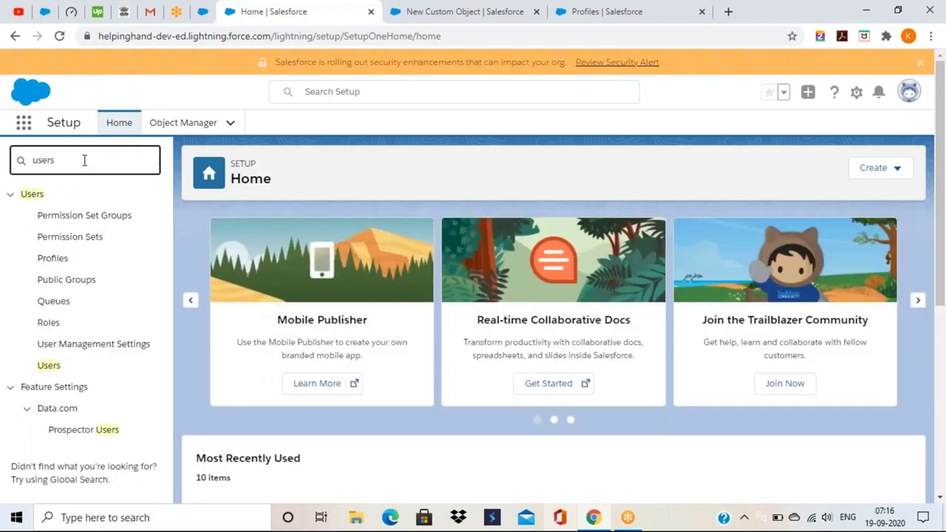
click(50, 365)
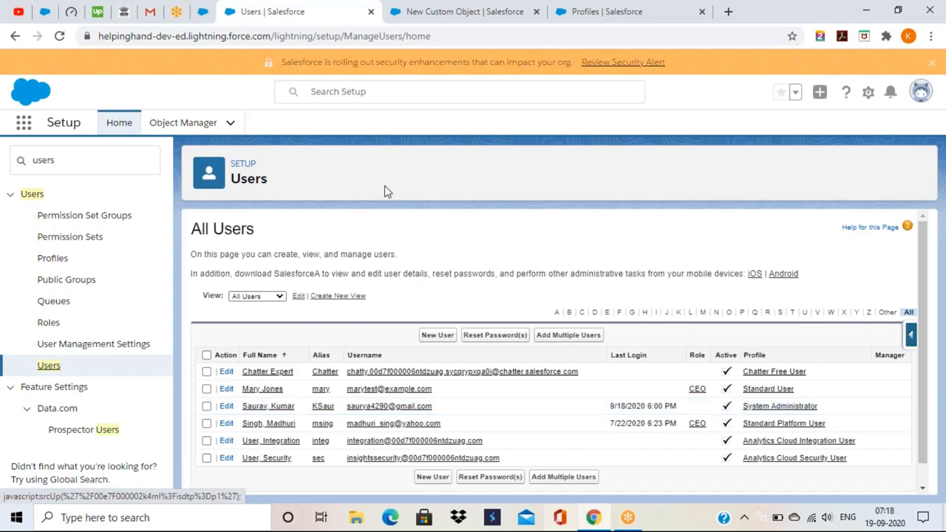
Return to the Accounts list in the Sales app and open the Test Account862020 record
click(202, 11)
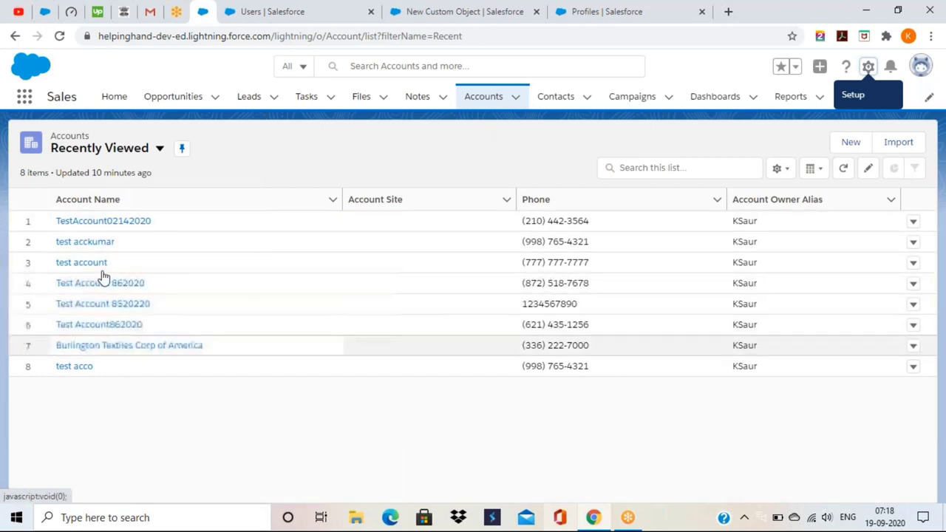
click(110, 326)
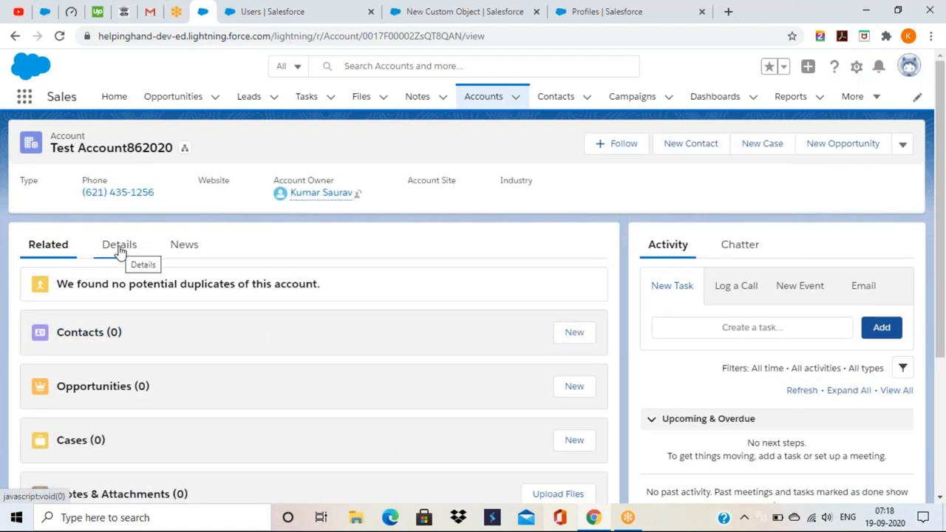
Set the Annual Revenue of Test Account862020 to 6,545,744,444,444 in the record details and save it
click(120, 251)
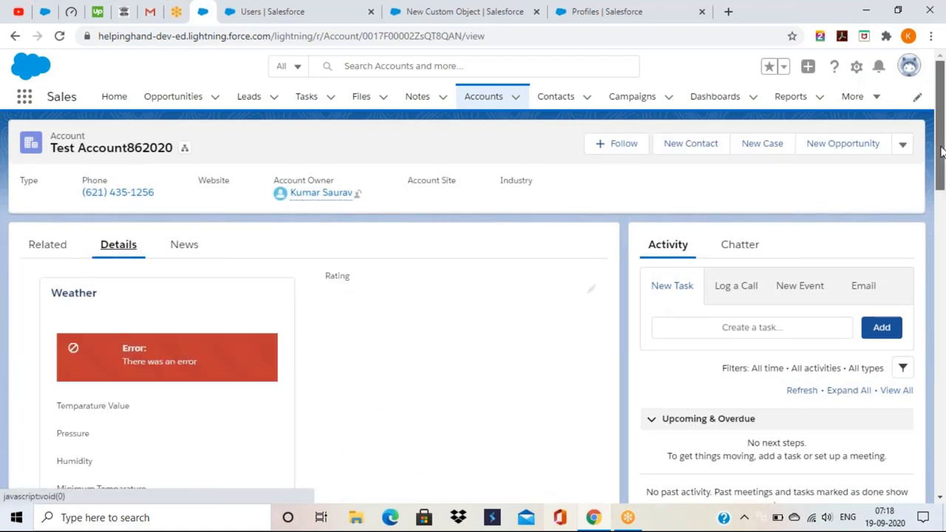
drag(940, 142, 939, 282)
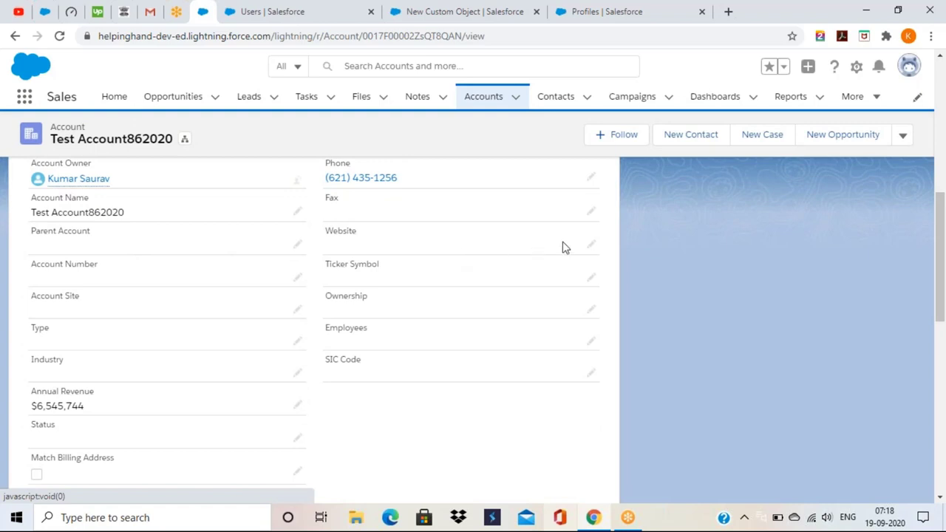
click(297, 409)
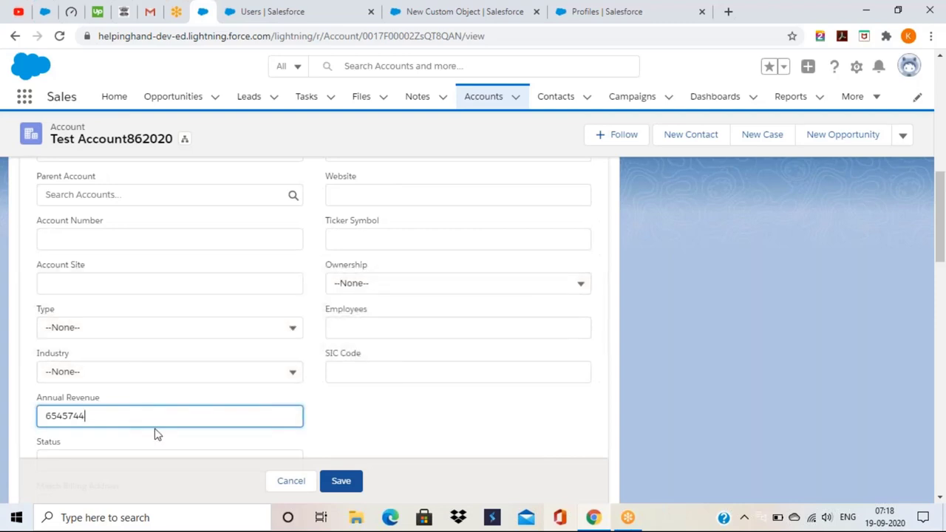
key(BackSpace)
text(44444444)
click(325, 482)
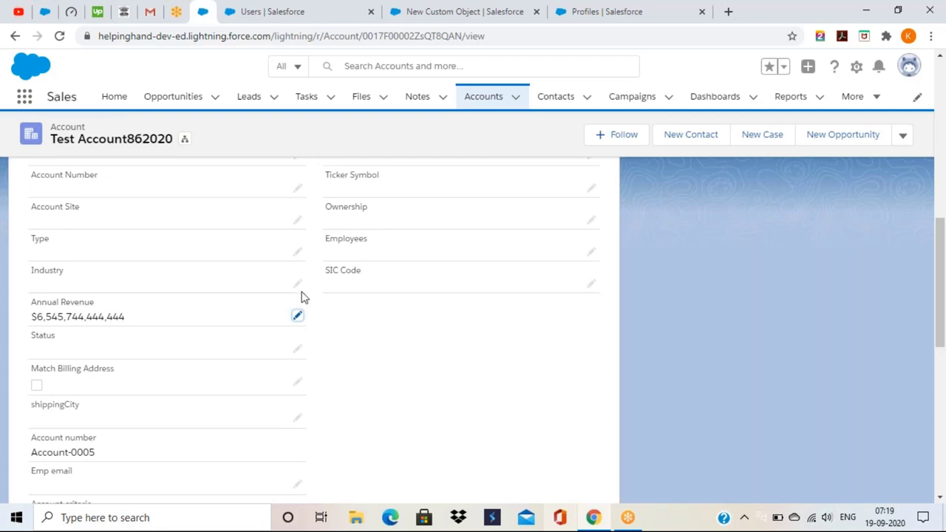
Switch to the All Users setup page and pin its browser tab
click(250, 13)
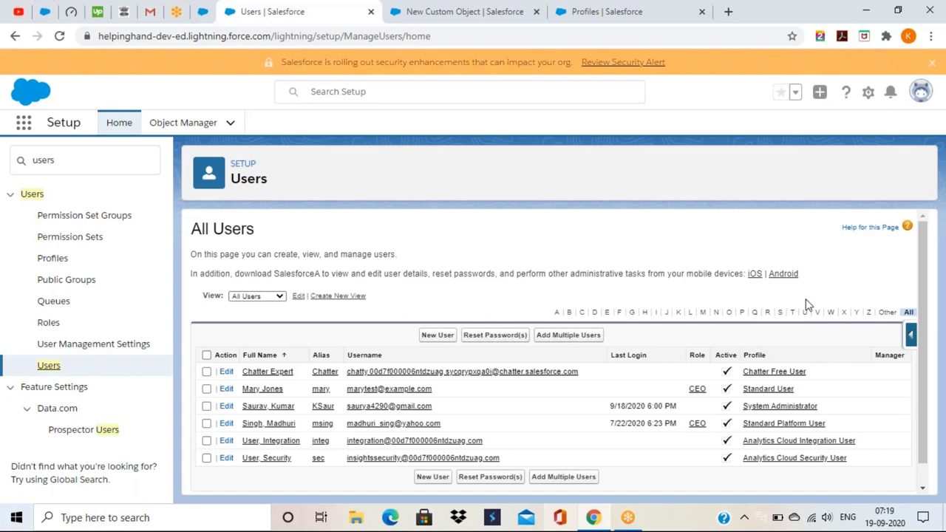
right_click(260, 14)
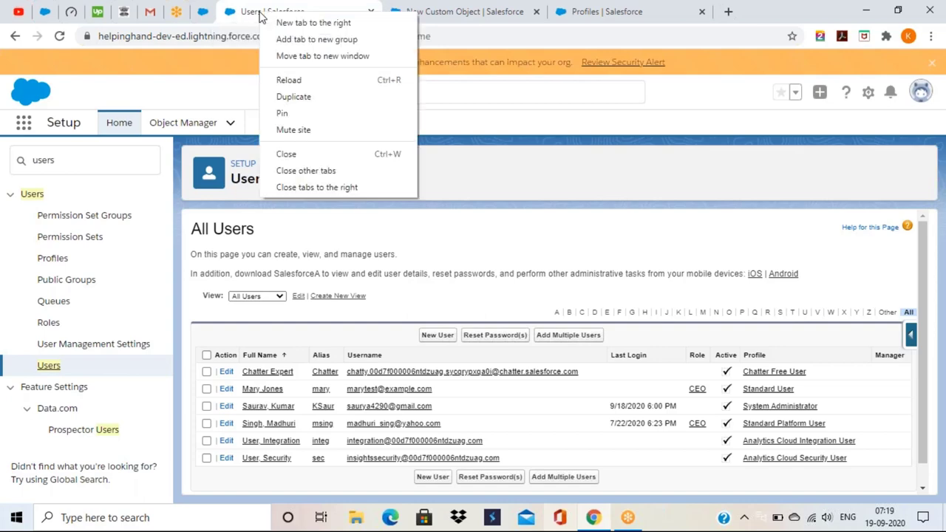
click(316, 120)
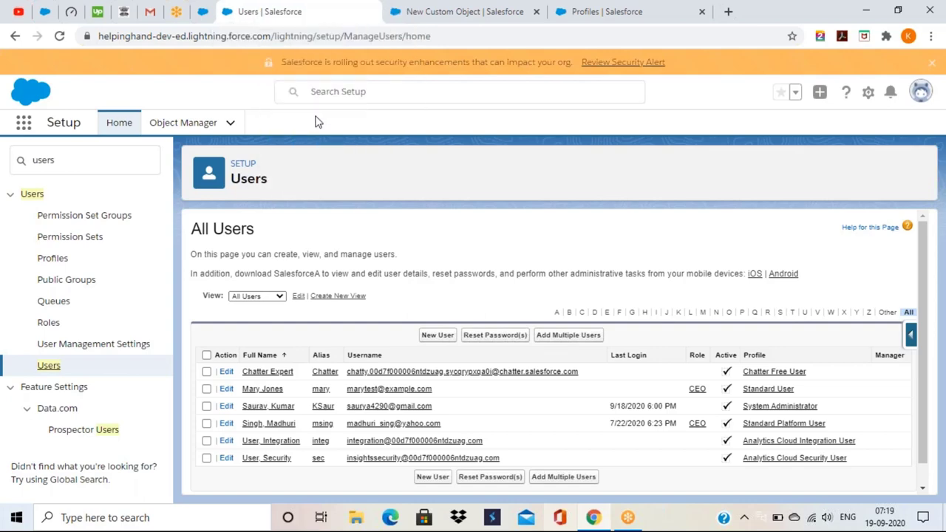
In the New Custom Object form, enter "Salesforce Learner" as the label and "Salesforce Learners" as the plural label
click(270, 18)
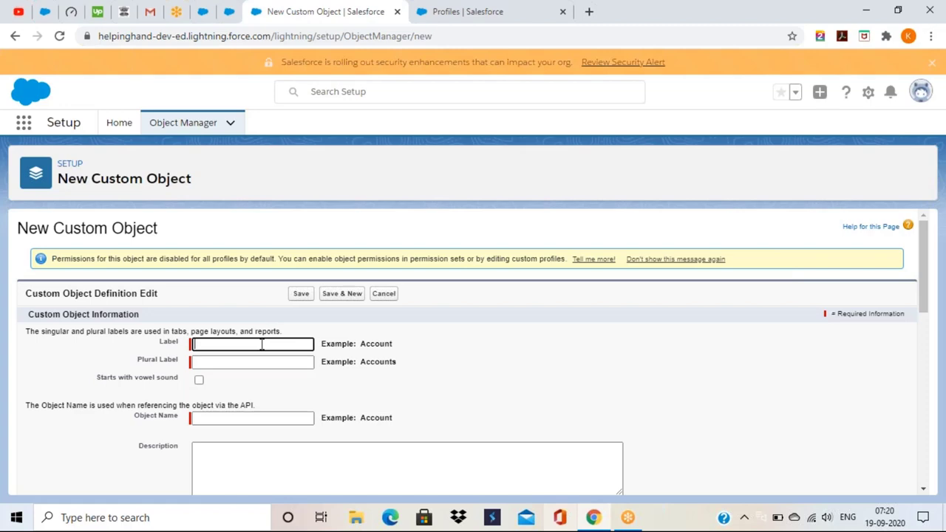
text(Salesforce Learner)
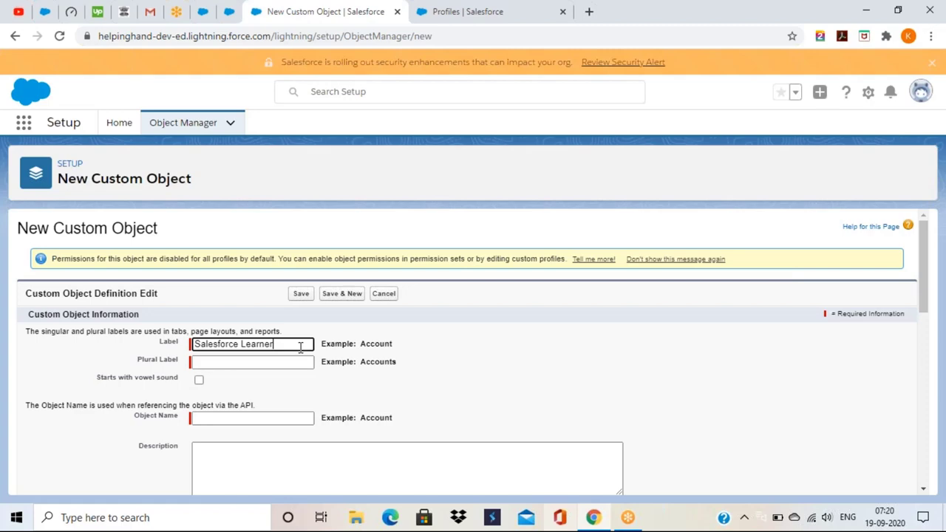
text(s)
key(BackSpace)
click(284, 362)
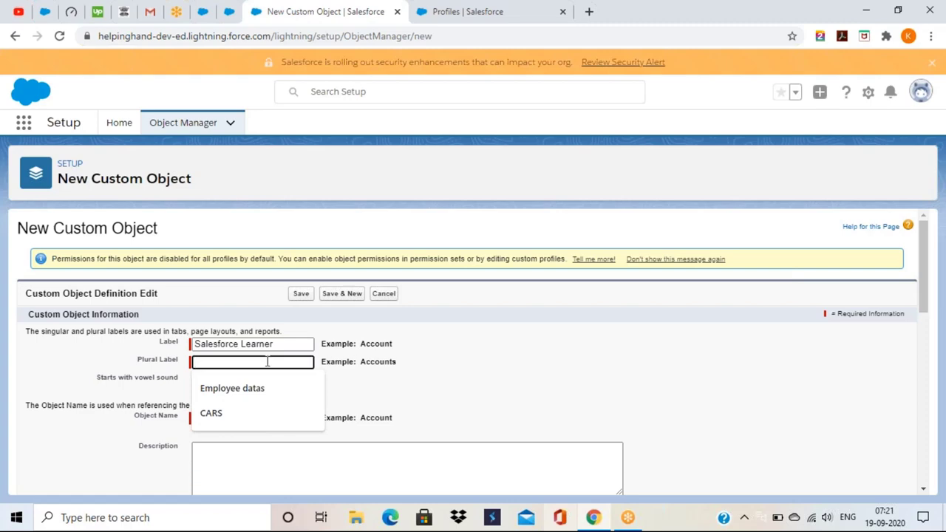
text(Sa)
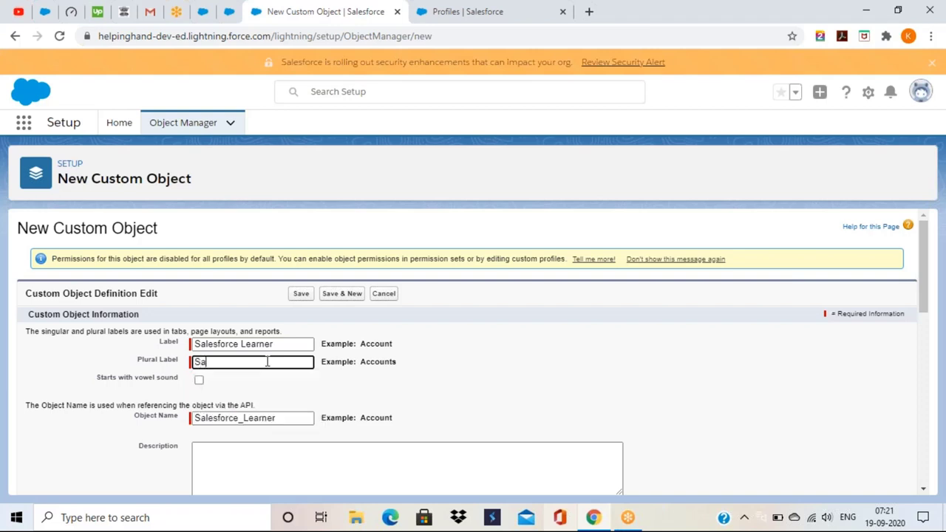
text(lesforce Learners)
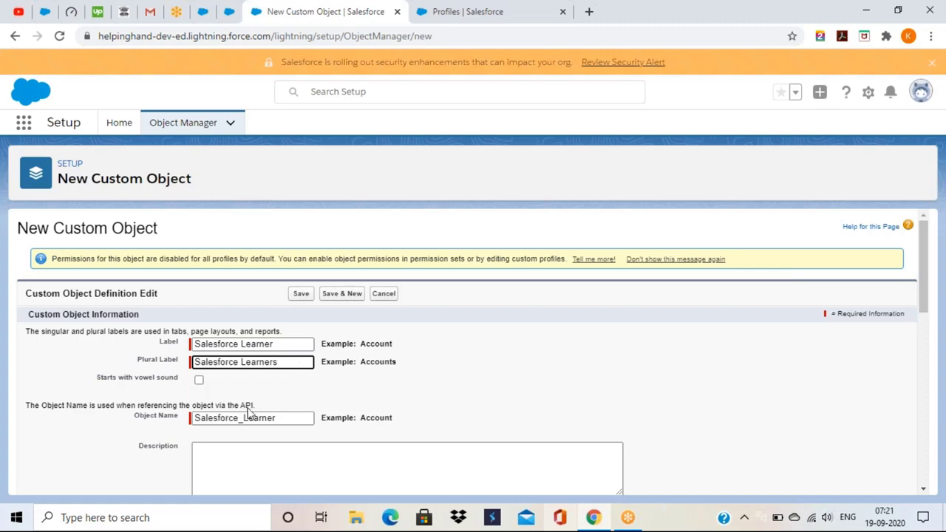
click(287, 343)
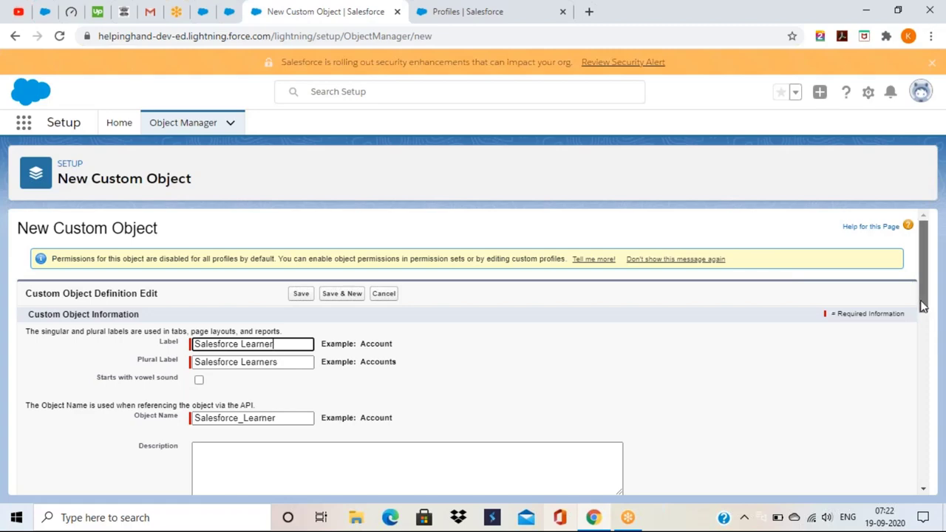
Enable the optional features Allow Reports, Allow Activities, Track Field History and Allow in Chatter Groups for the custom object
drag(922, 306, 914, 365)
drag(914, 373, 916, 411)
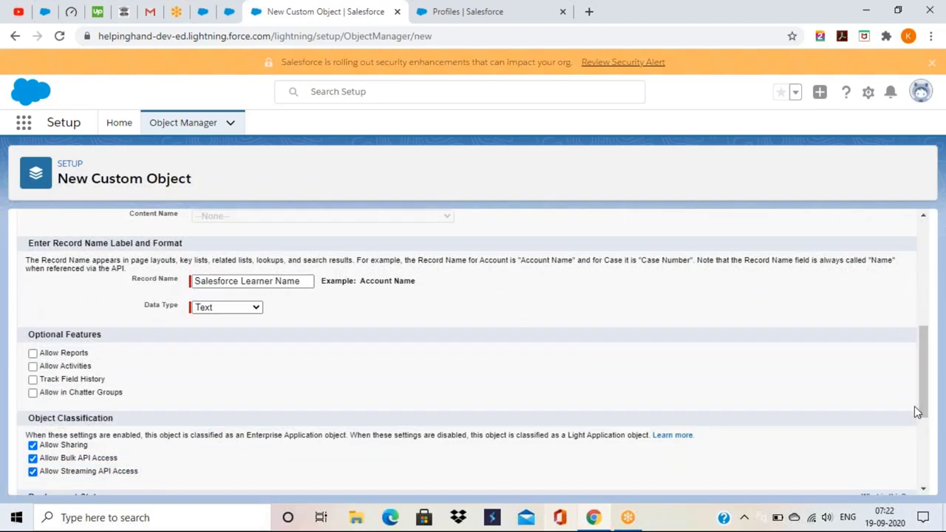
click(32, 353)
click(33, 366)
click(32, 380)
click(33, 394)
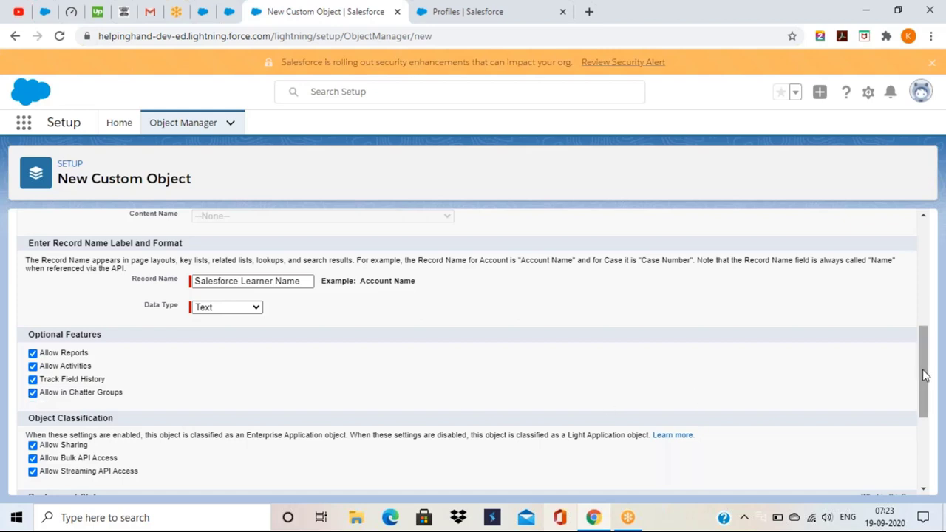
Turn on Allow Search for the custom object and save the object definition
drag(925, 376, 925, 415)
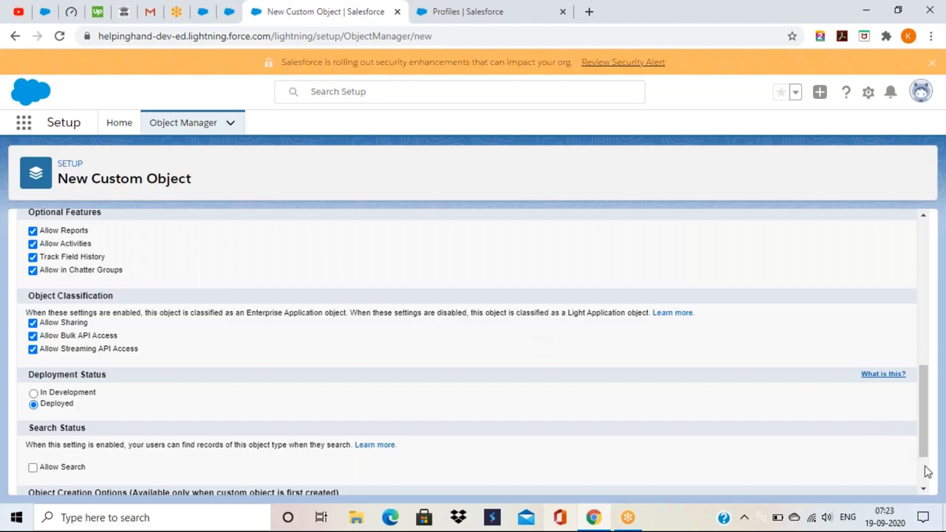
scroll(927, 471, down, 3)
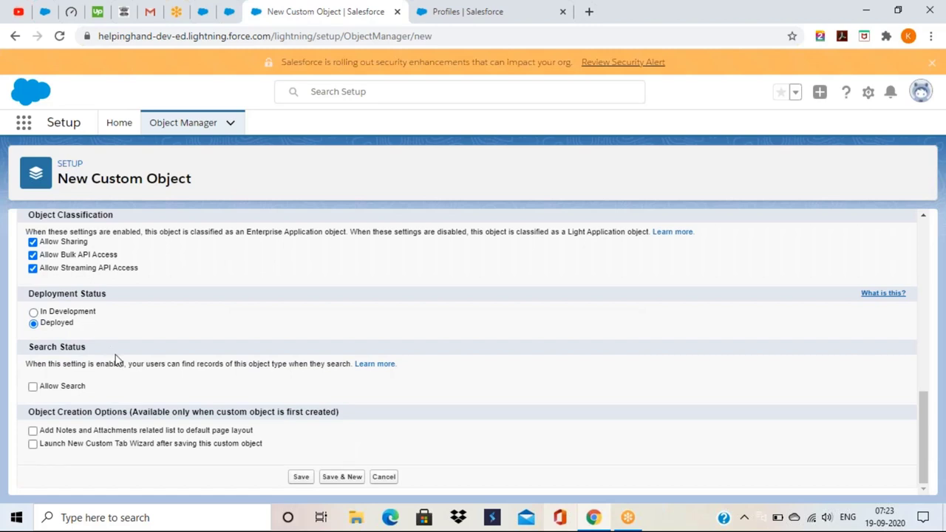
click(33, 387)
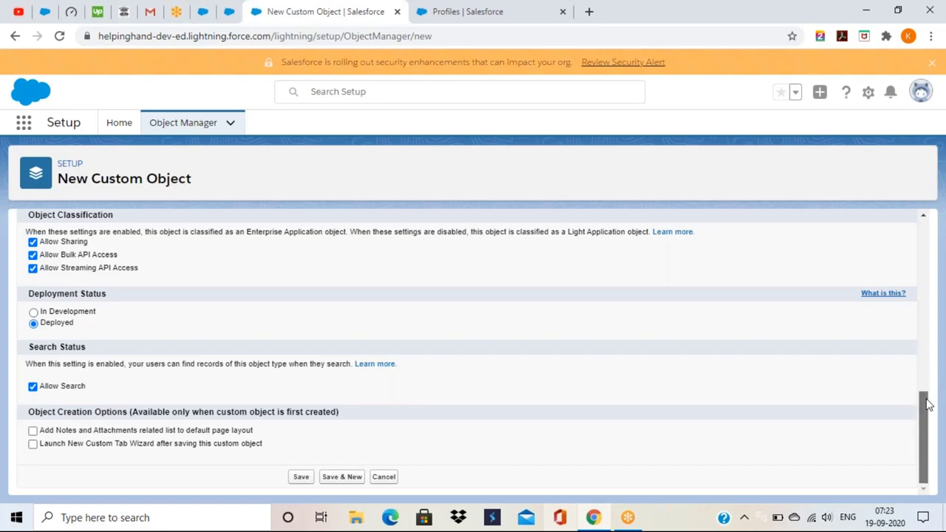
drag(928, 405, 932, 233)
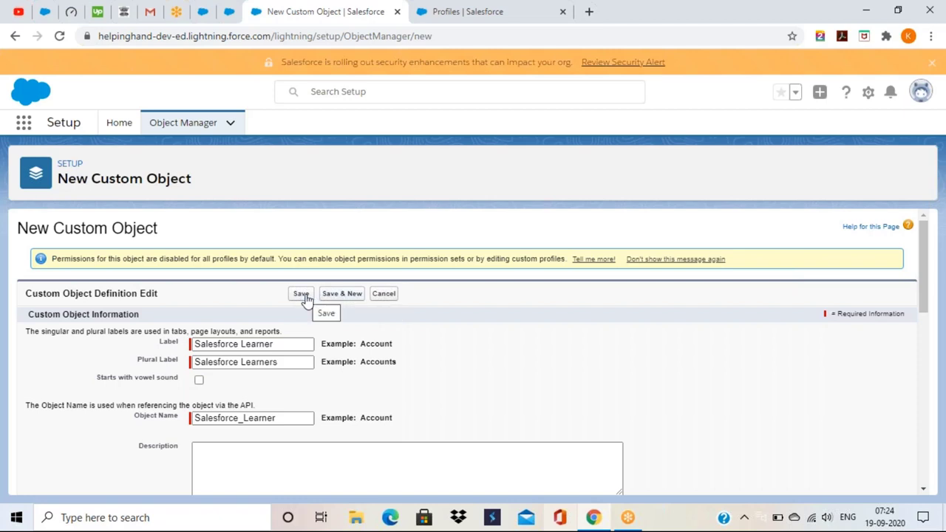
click(304, 297)
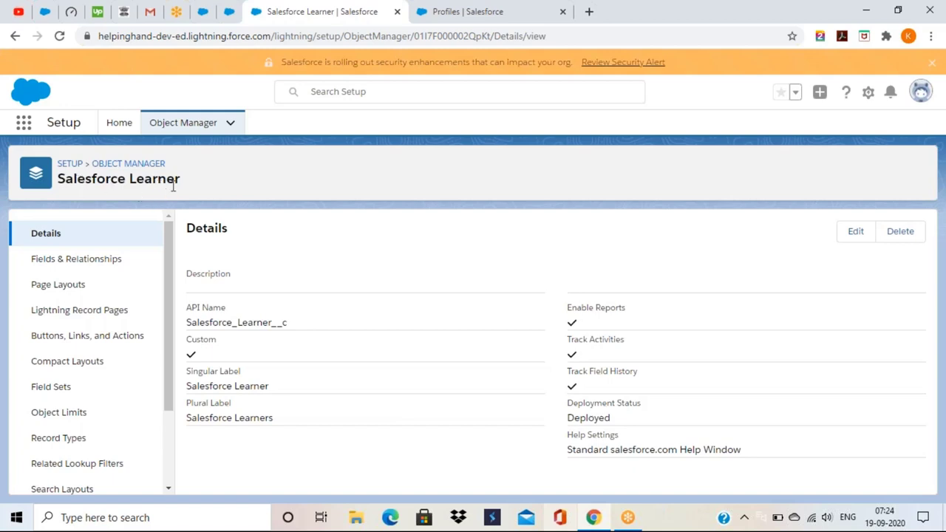
Search the Object Manager for "salesforce", open the Salesforce Learner object and reload its page
click(185, 123)
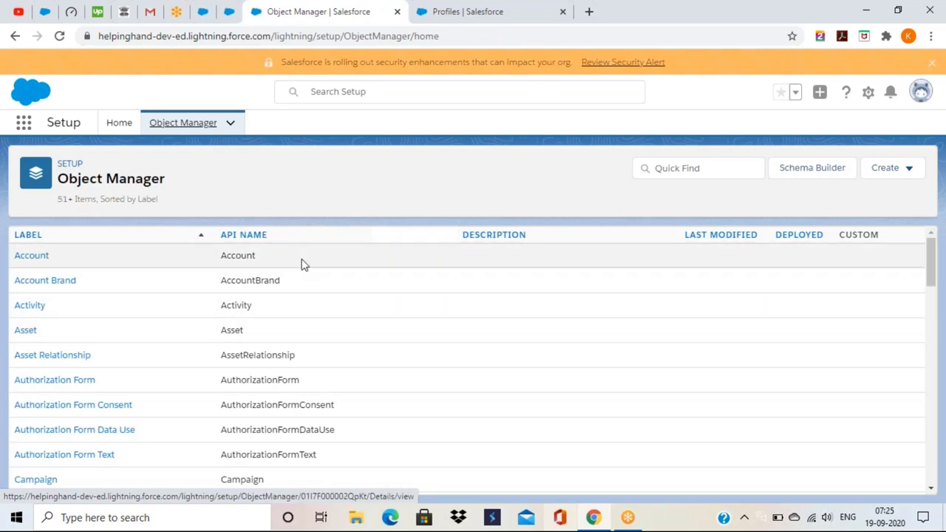
click(680, 169)
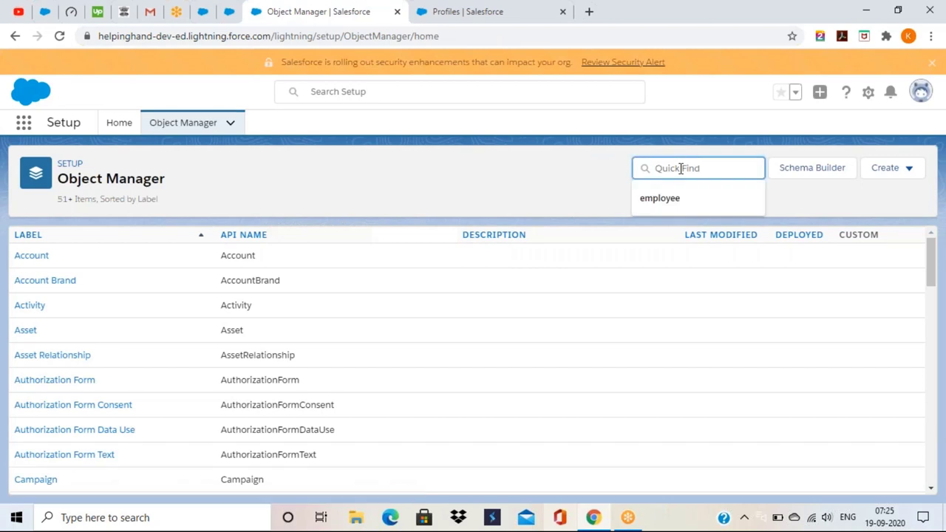
text(salesf)
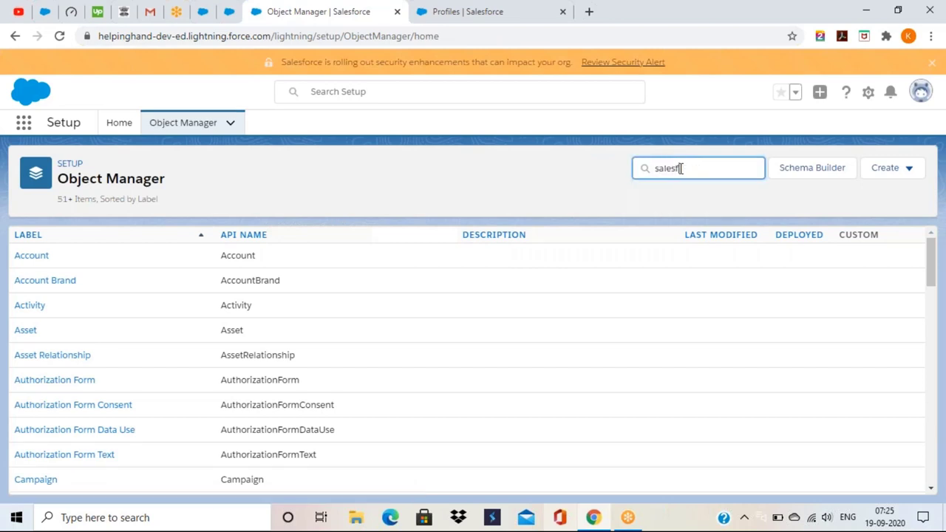
text(orce)
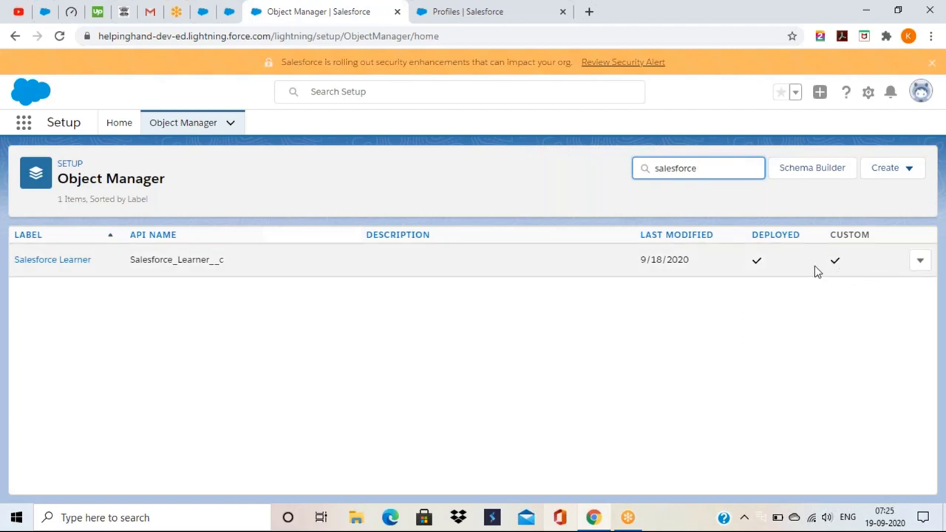
click(77, 263)
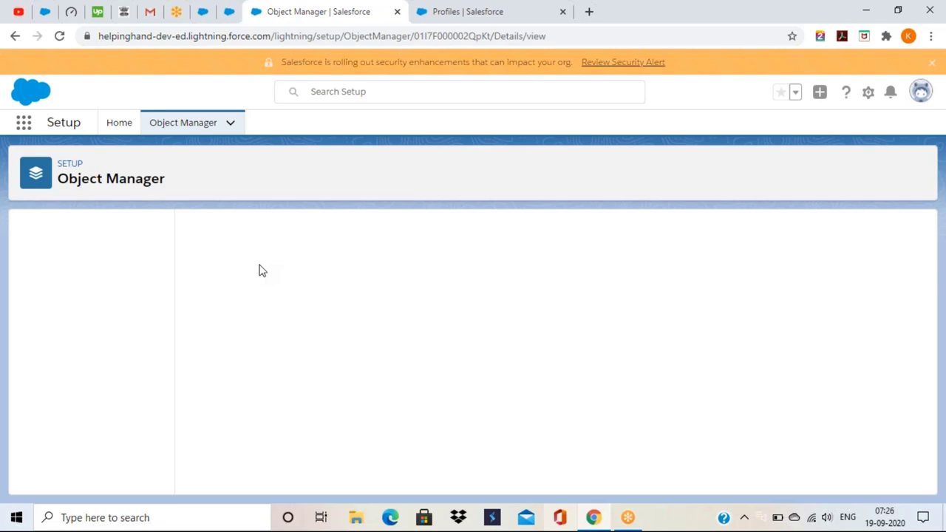
click(61, 37)
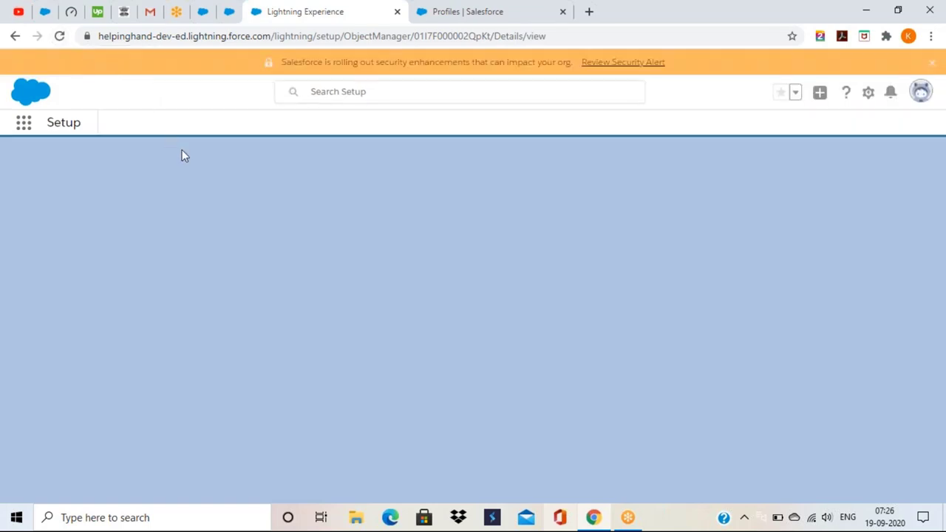
Dismiss the security alert banner and open the Fields & Relationships list of the Salesforce Learner object
click(935, 63)
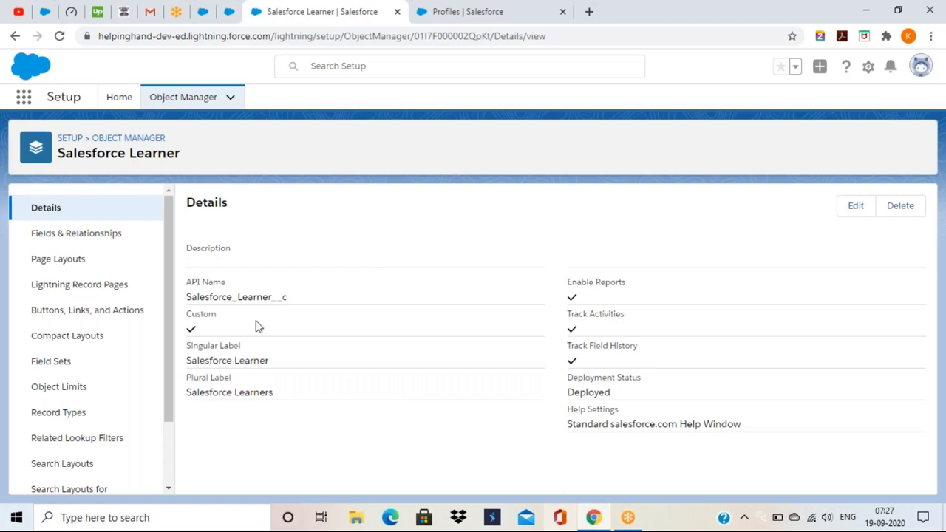
click(102, 242)
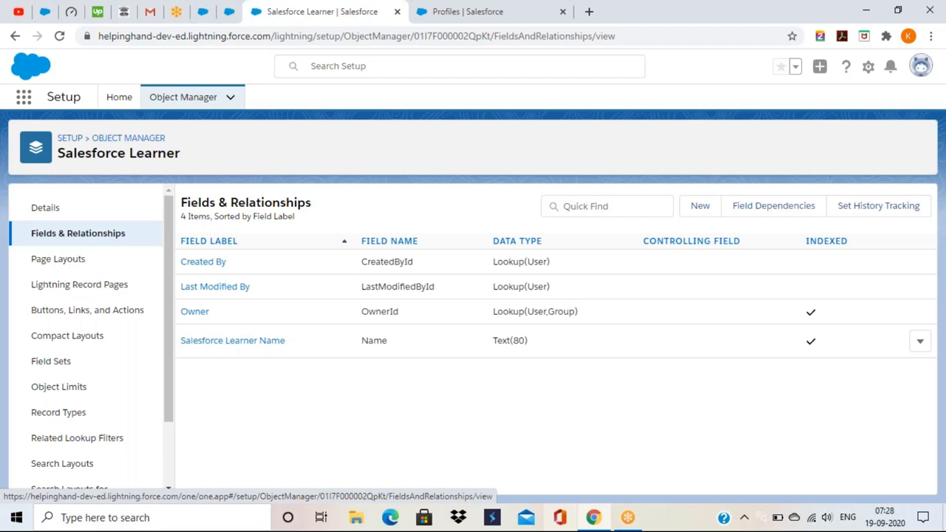
Compare the detail fields of the Test Account862020 record with the field list of the Salesforce Learner object
click(203, 13)
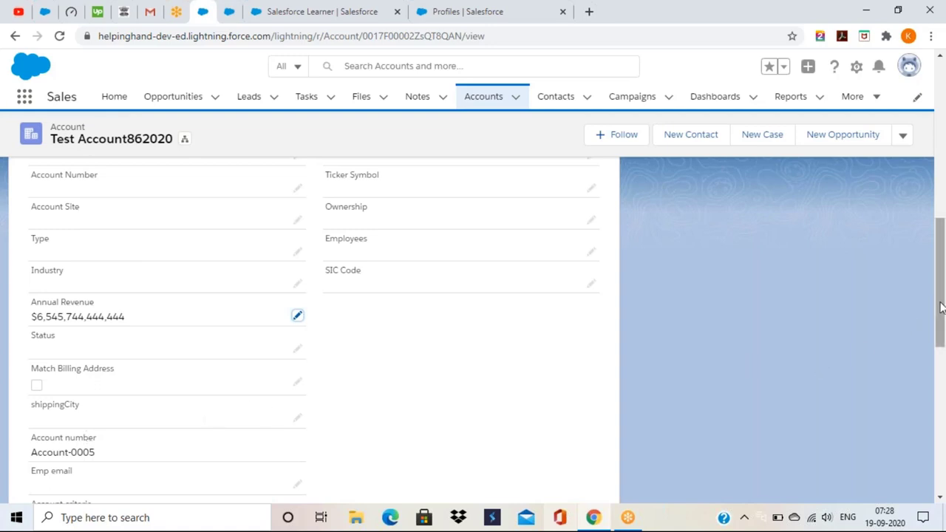
drag(941, 308, 941, 279)
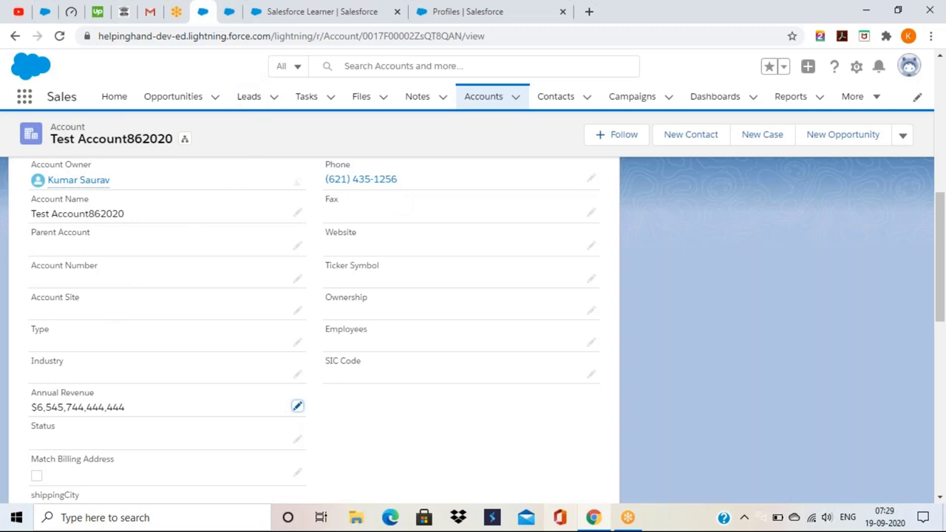
click(257, 16)
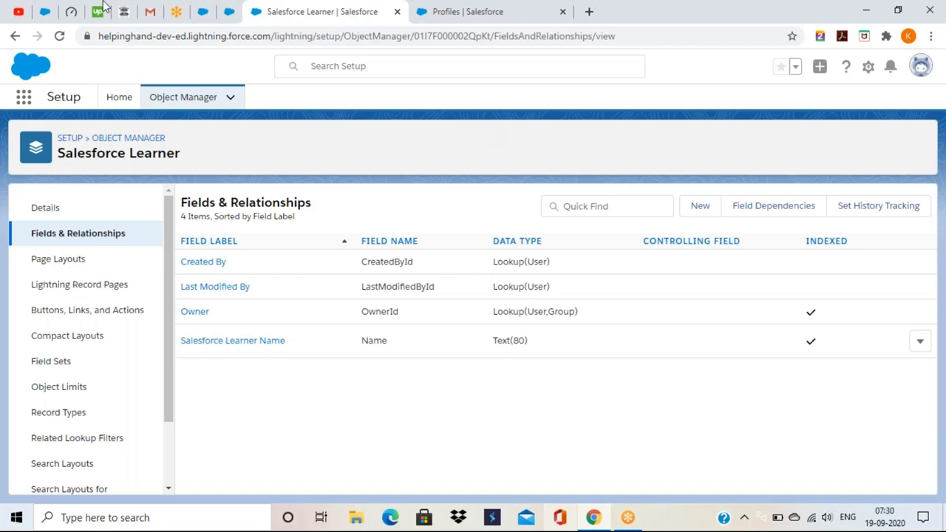
click(202, 12)
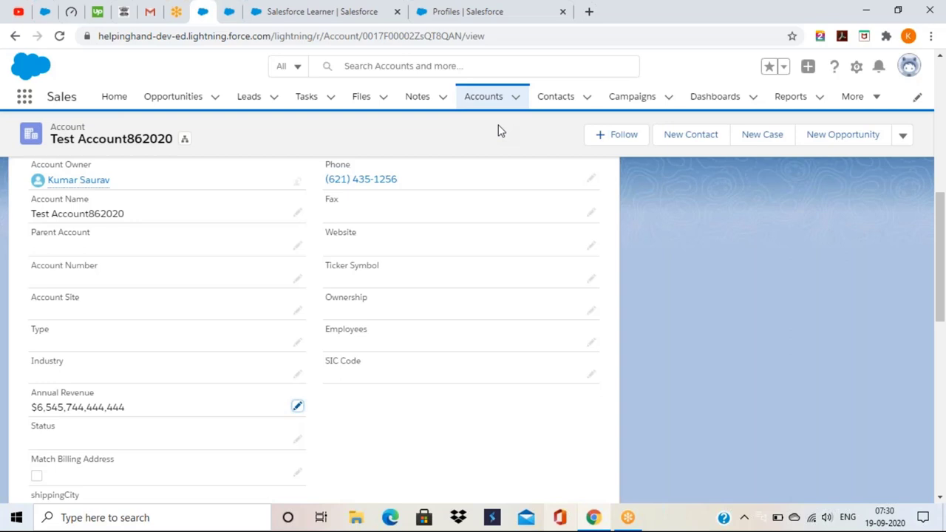
Start a new custom field on the Salesforce Learner object and review the available data types
click(260, 17)
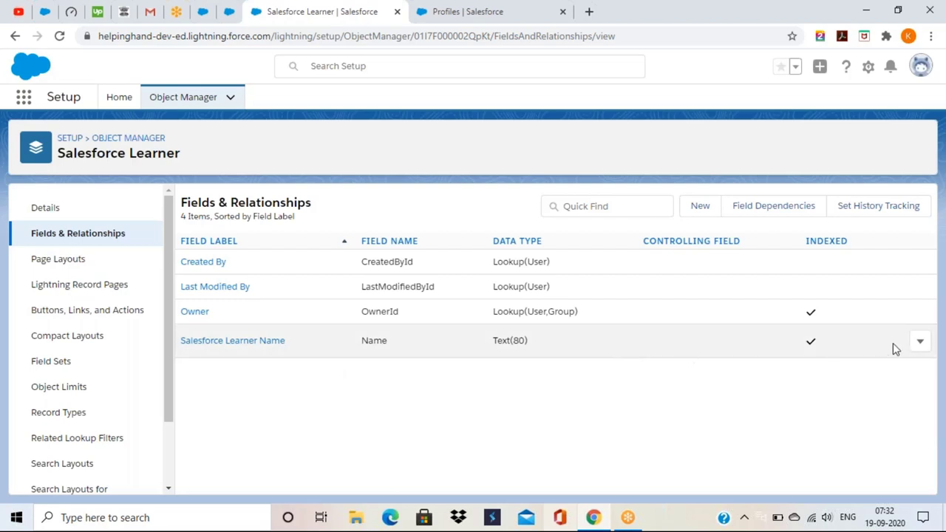
click(705, 215)
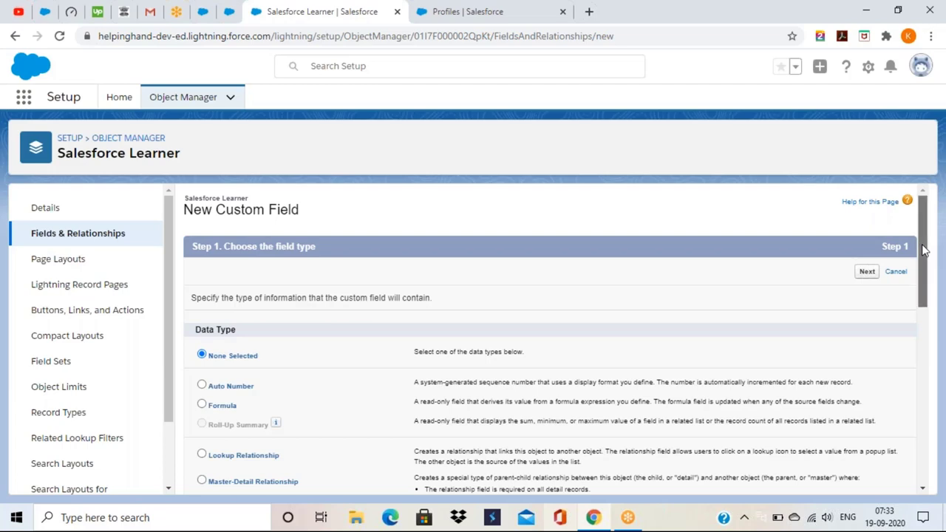
drag(922, 252, 928, 459)
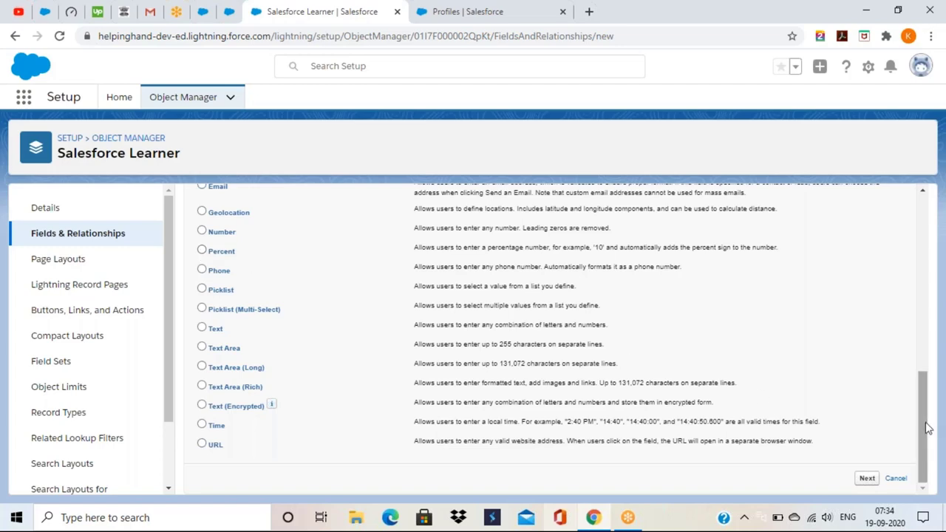
Choose Currency as the new field's data type and continue to the field details
drag(928, 428, 929, 362)
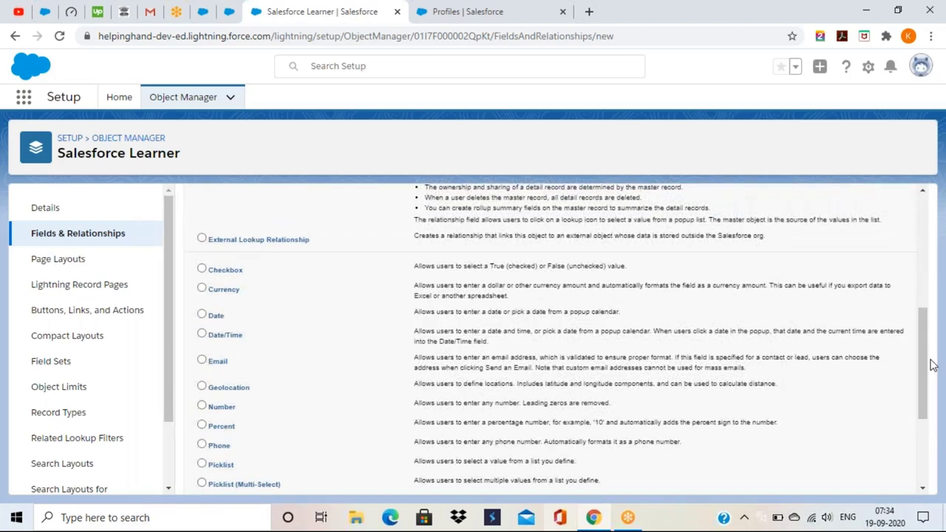
click(203, 290)
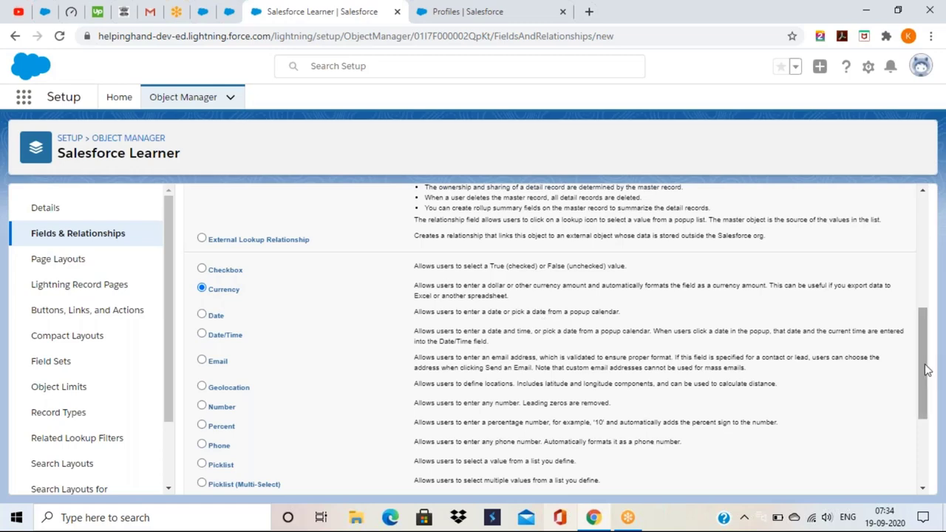
drag(927, 354, 927, 254)
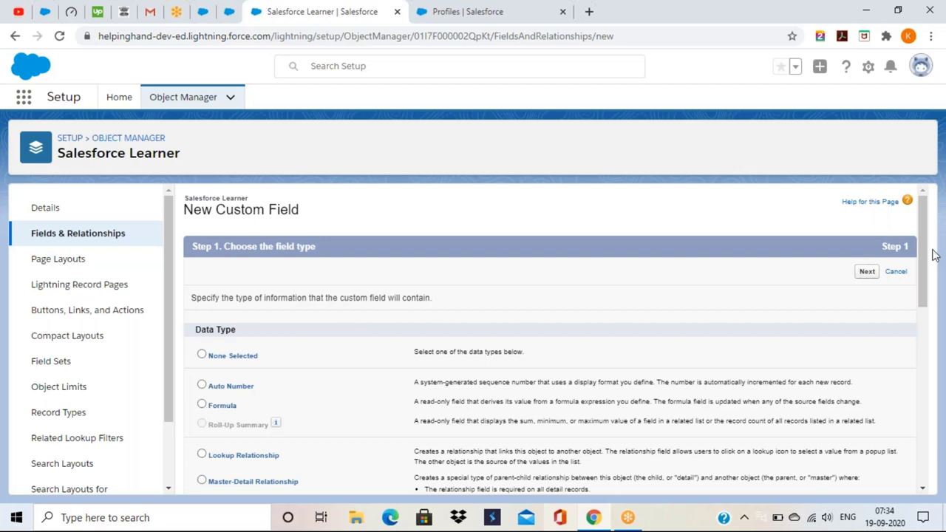
drag(926, 264, 923, 316)
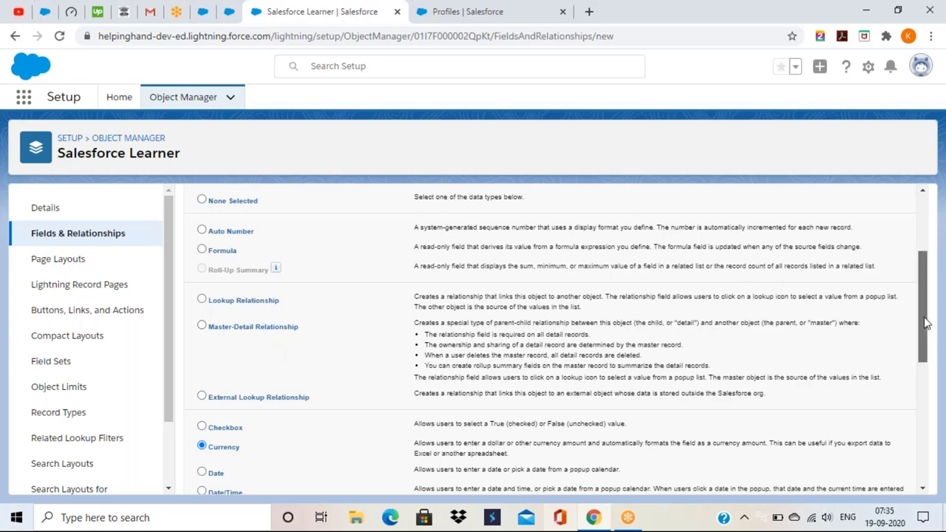
drag(923, 320, 920, 275)
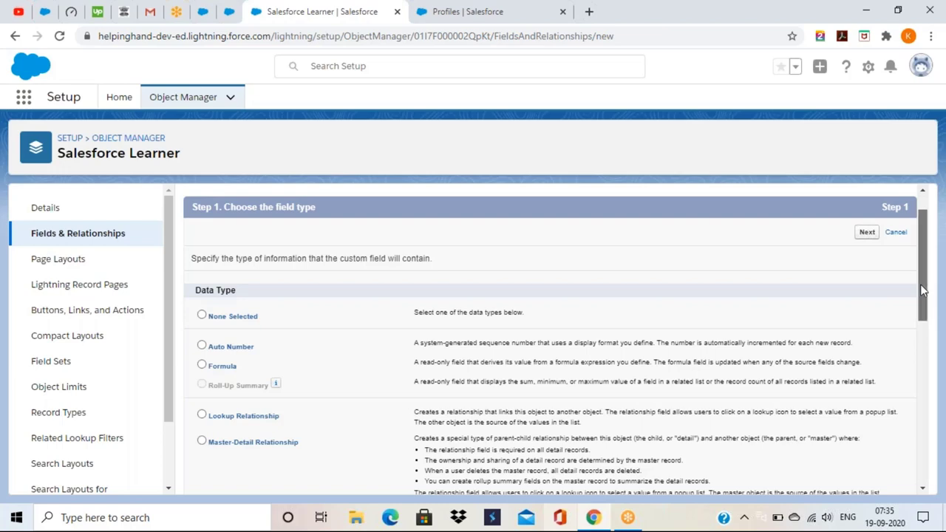
drag(921, 291, 930, 266)
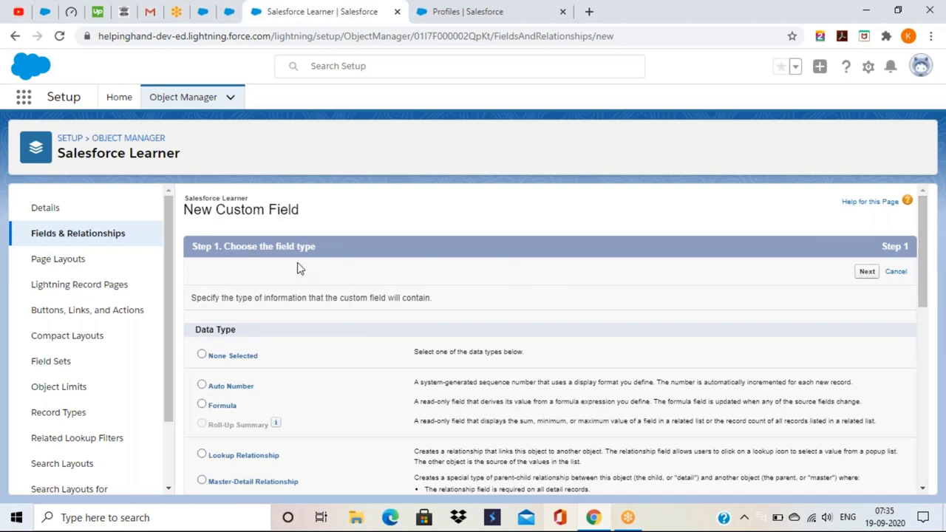
click(867, 273)
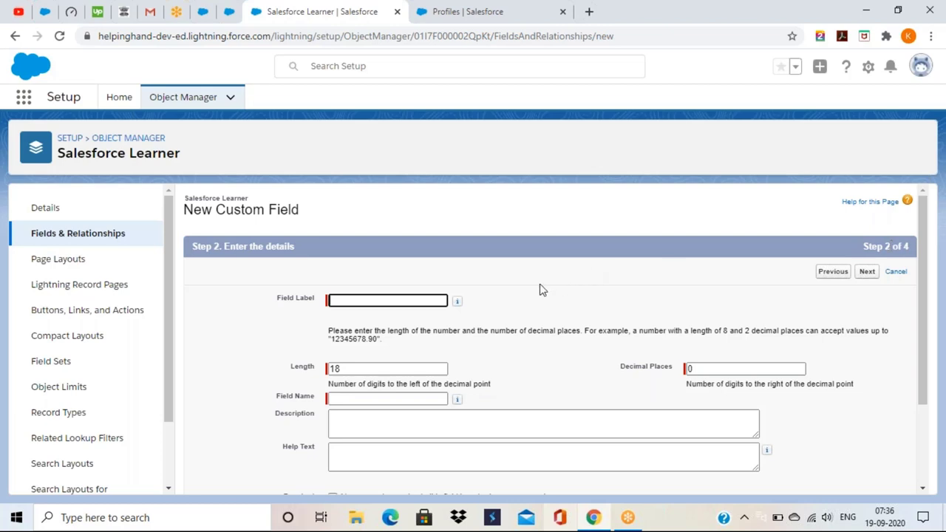
Label the field Salesforce Learner Salary and let the field name fill in as Salesforce_Learner_Salary
click(389, 300)
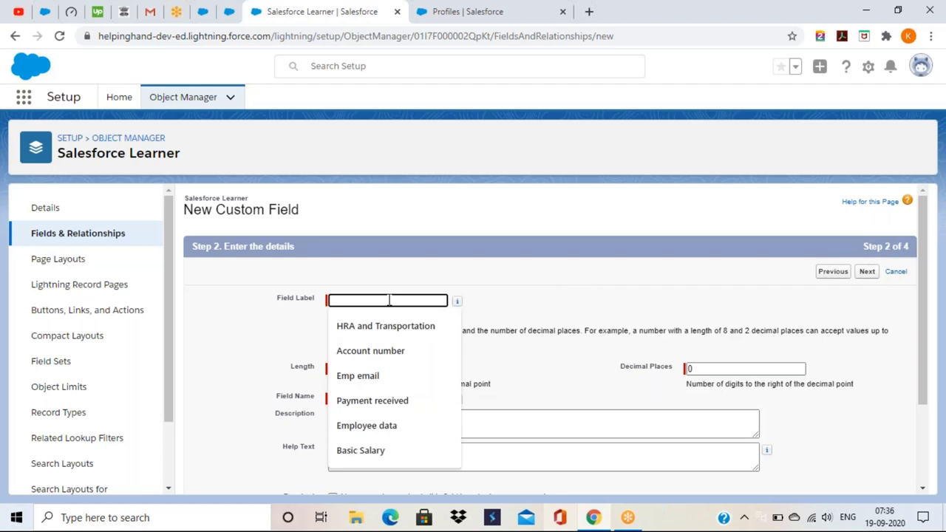
text(Lea)
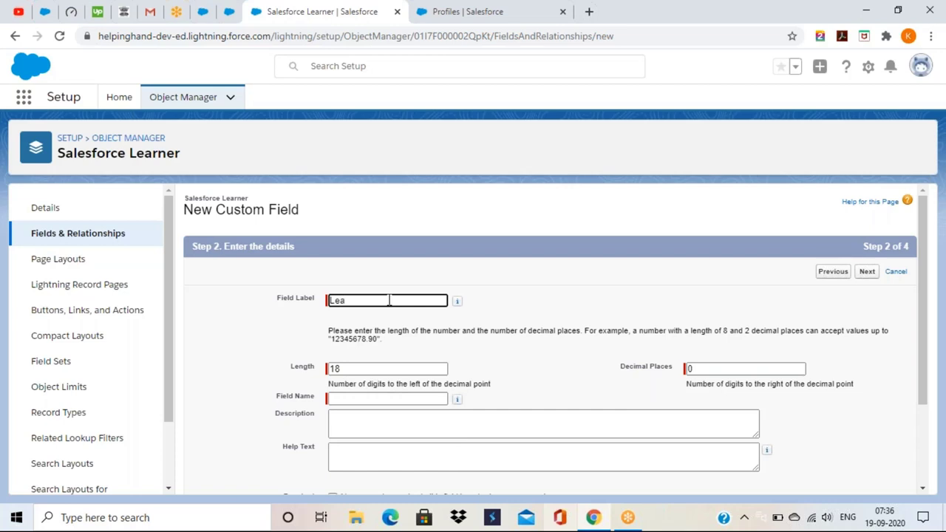
key(BackSpace)
key(BackSpace)
key(BackSpace)
text(Sal)
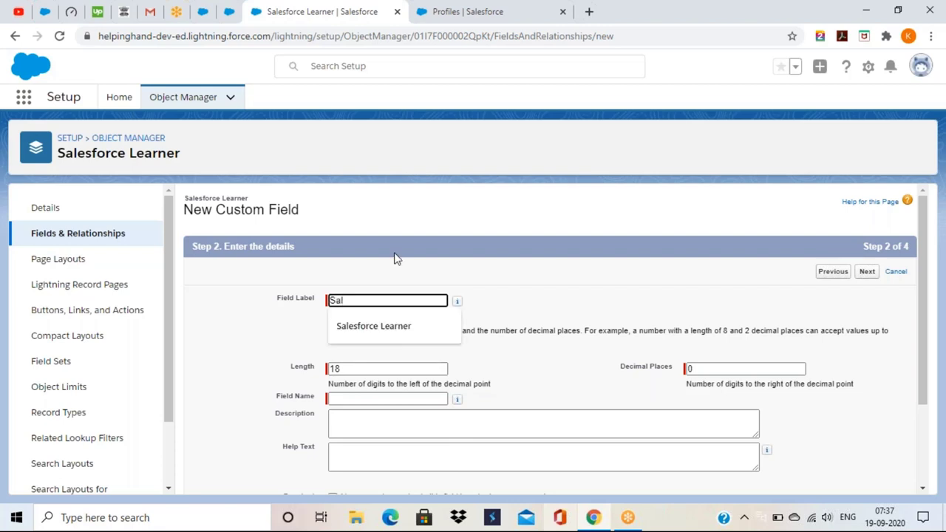
text(esforce Learner Sala)
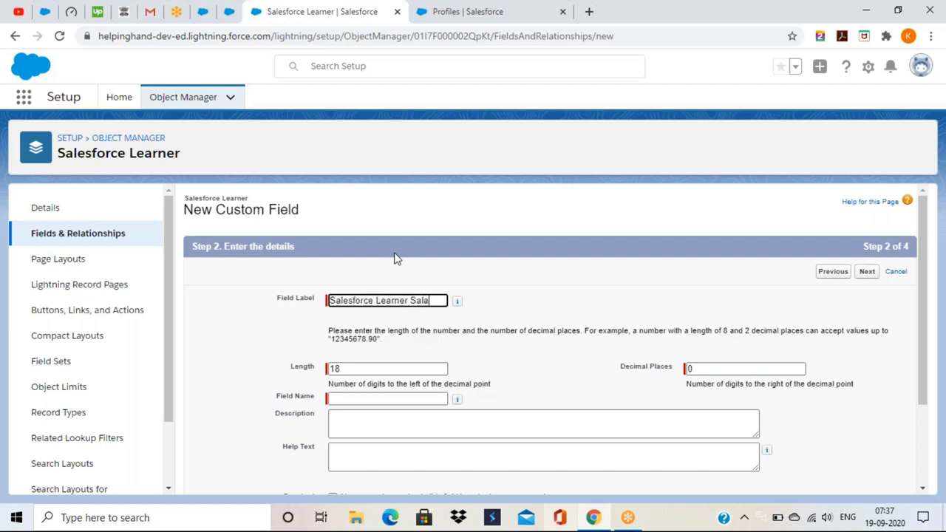
text(ry)
click(401, 398)
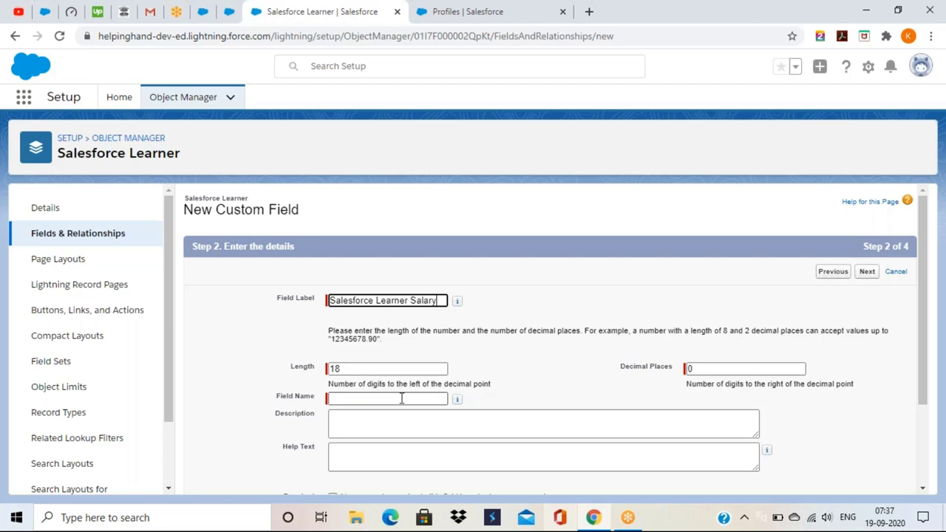
click(401, 398)
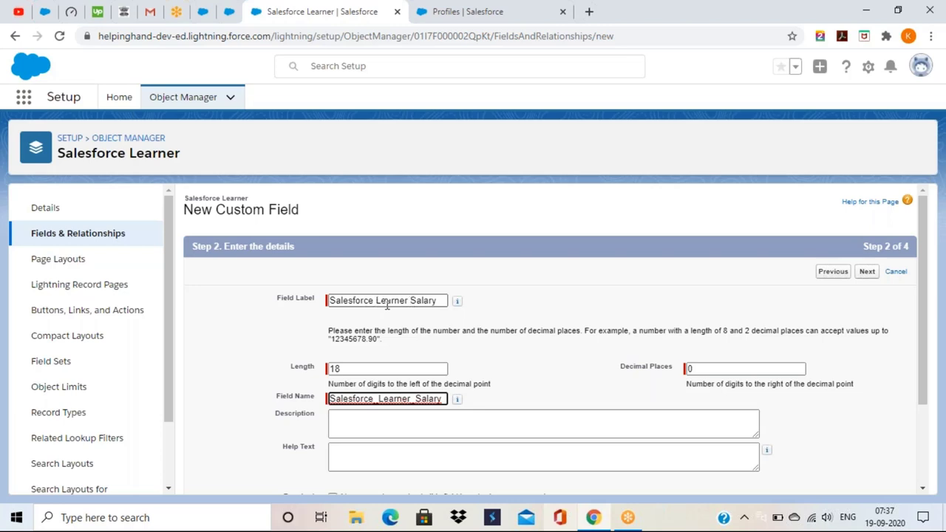
Set the salary field's length to 16 and decimal places to 2, and continue to field-level security
click(370, 367)
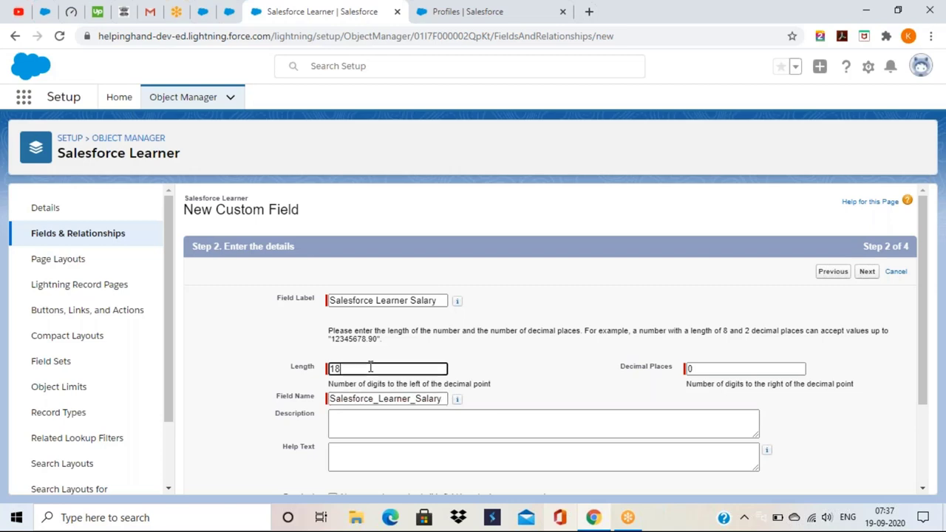
key(BackSpace)
text(6)
click(693, 369)
key(BackSpace)
text(2)
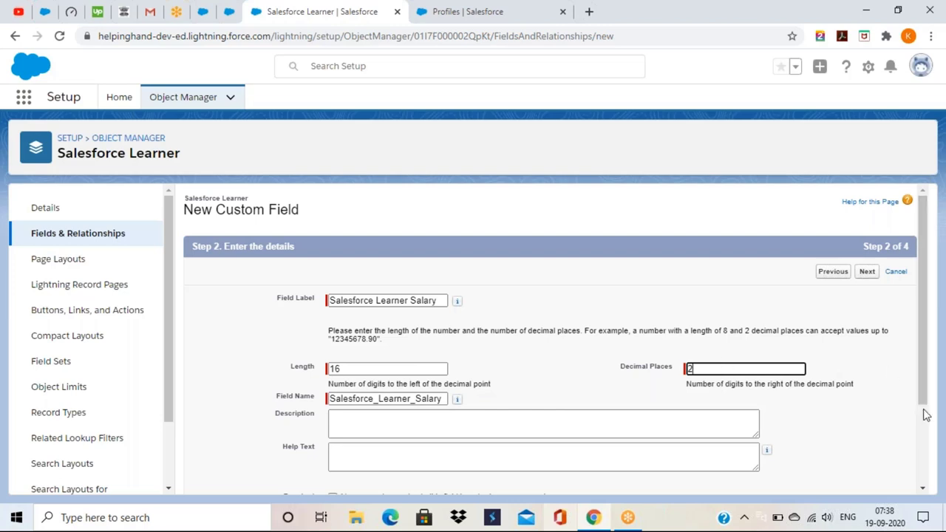
scroll(926, 416, down, 2)
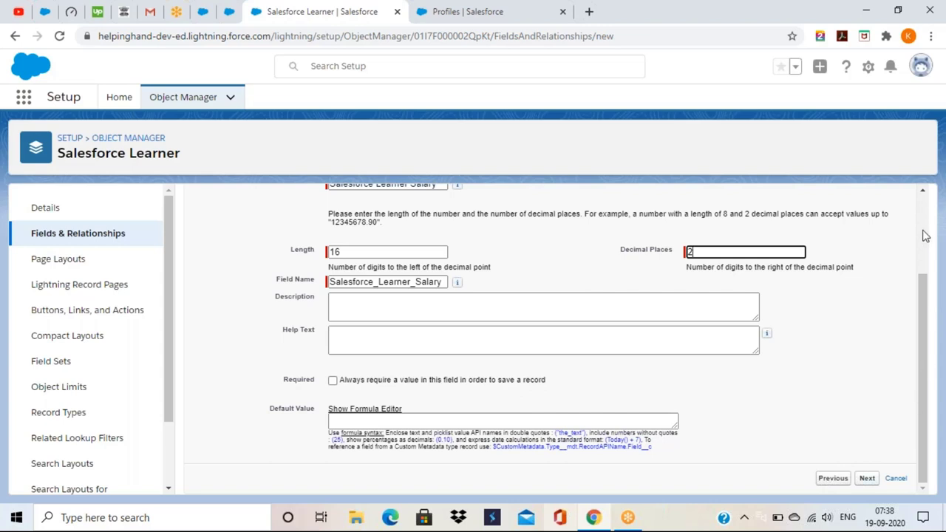
scroll(923, 235, up, 2)
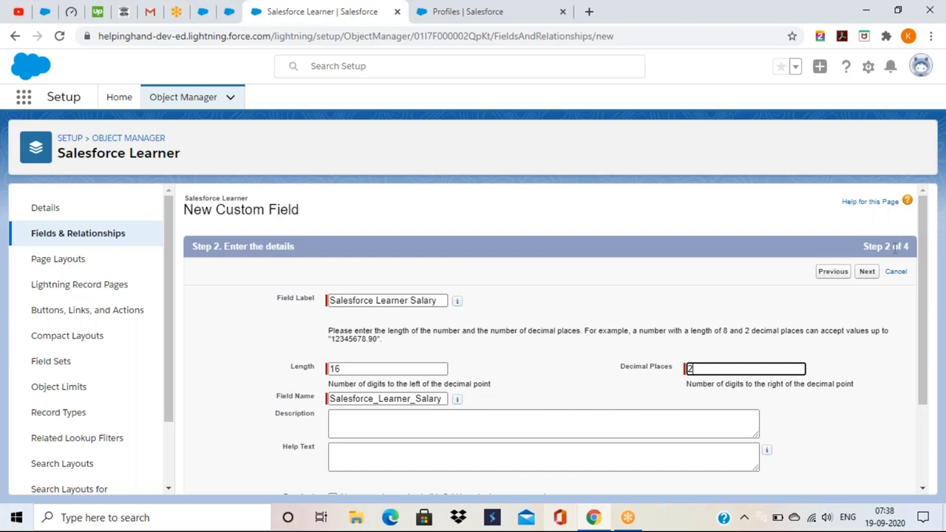
click(867, 272)
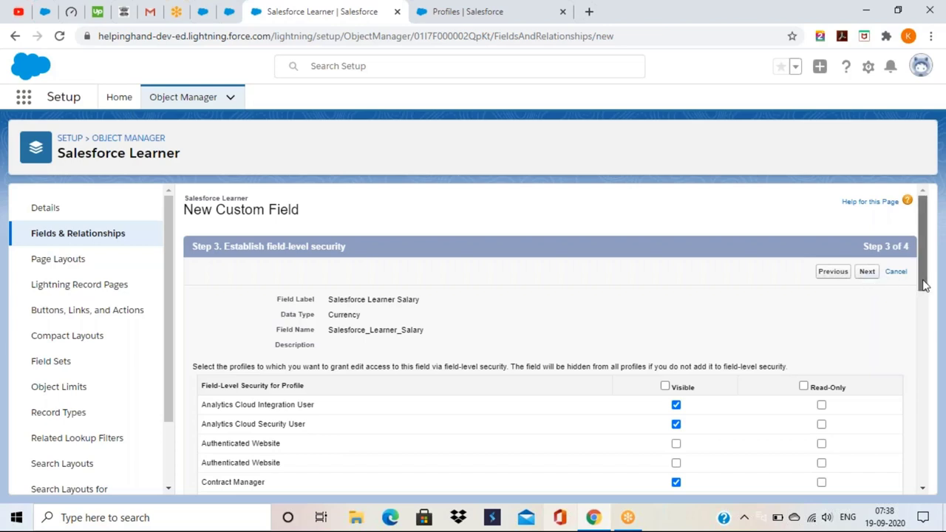
Review the profile list for field-level security and make the salary field visible to all profiles
drag(923, 285, 910, 307)
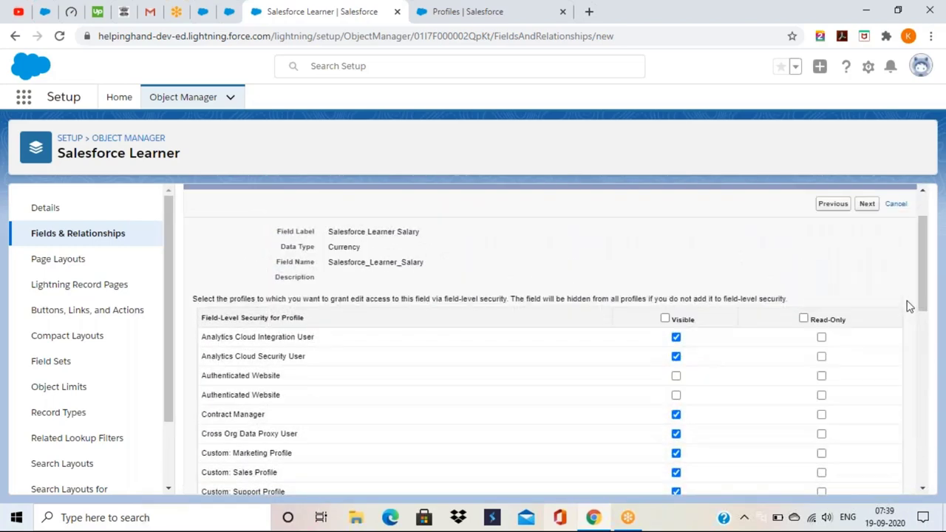
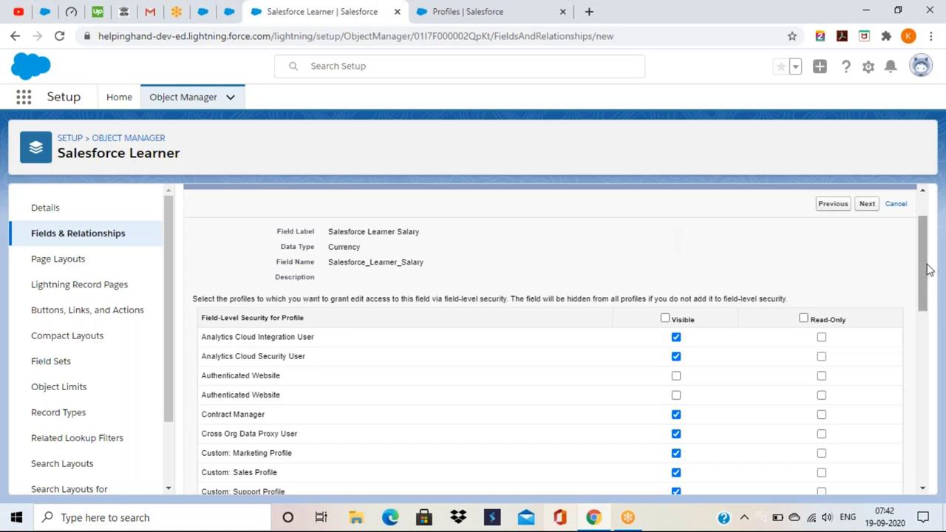
drag(927, 270, 927, 235)
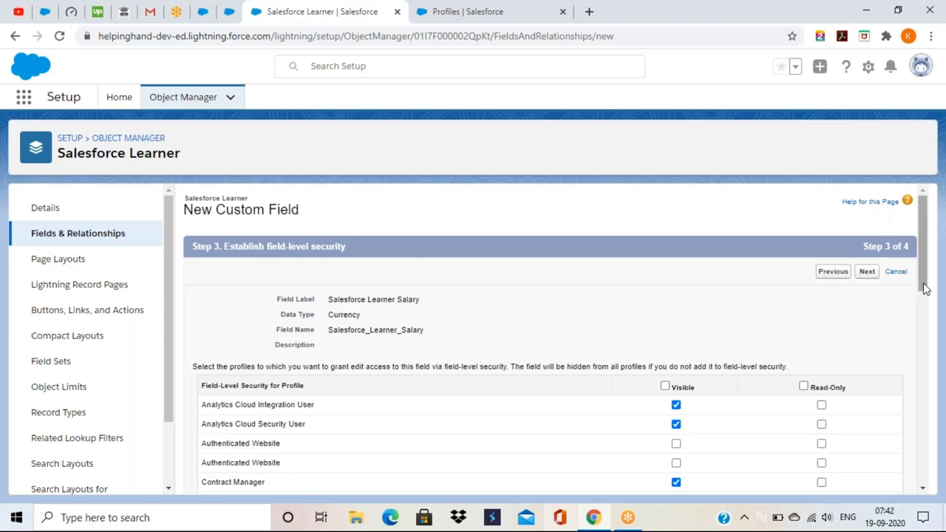
drag(925, 288, 924, 332)
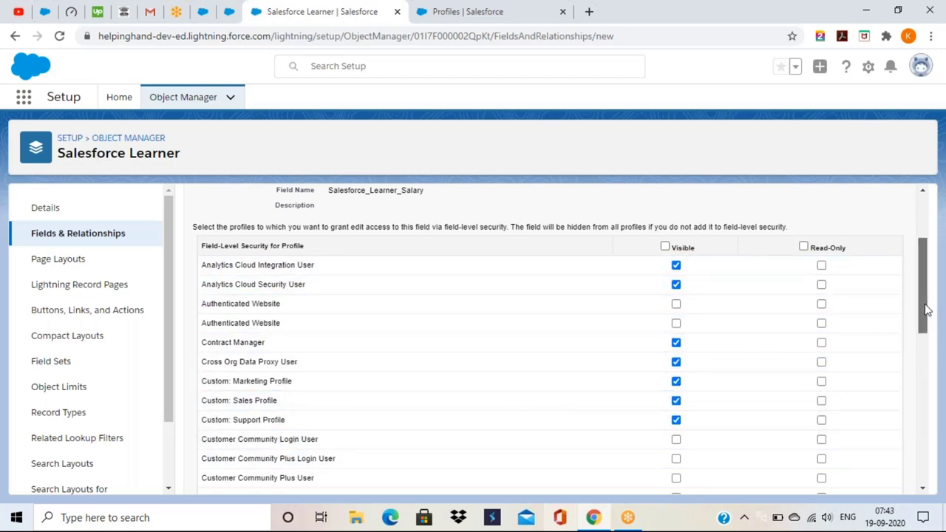
drag(927, 310, 925, 269)
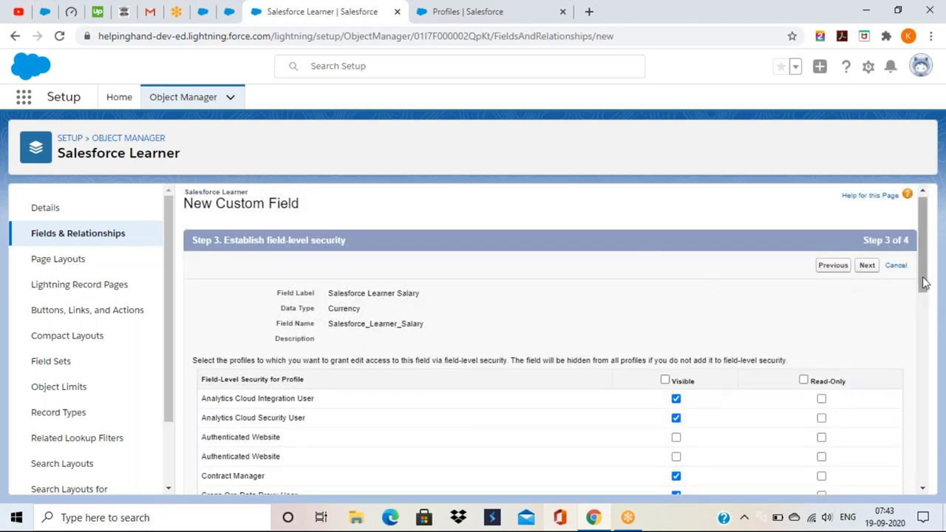
mouse_move(923, 283)
mouse_down()
mouse_move(922, 489)
mouse_move(916, 282)
mouse_up()
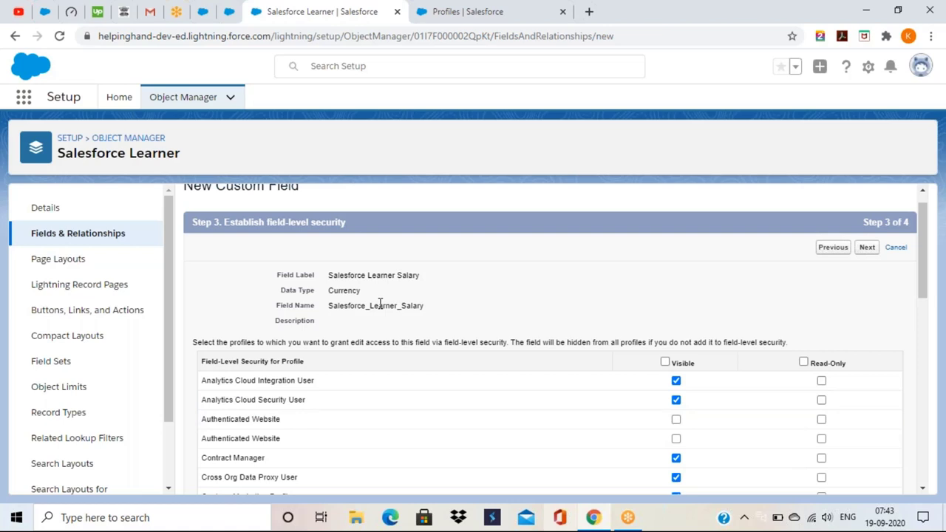
click(665, 363)
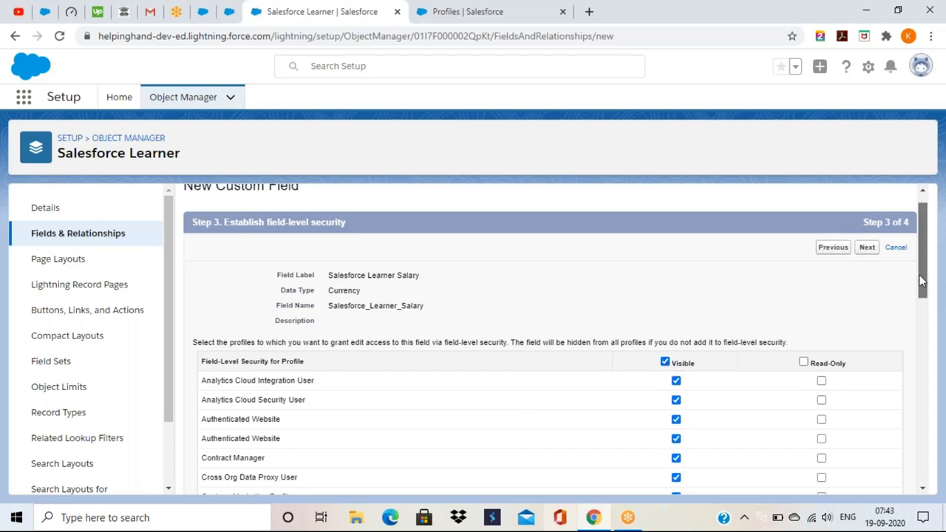
scroll(925, 355, down, 1)
drag(925, 365, 943, 274)
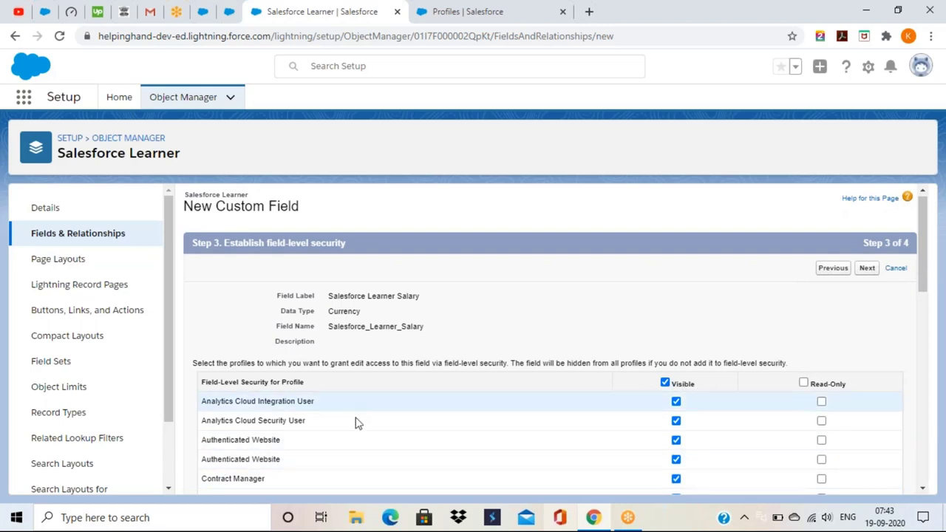
Try read-only access for the Analytics Cloud Integration User and Analytics Cloud Security User profiles, and clear both again
click(822, 403)
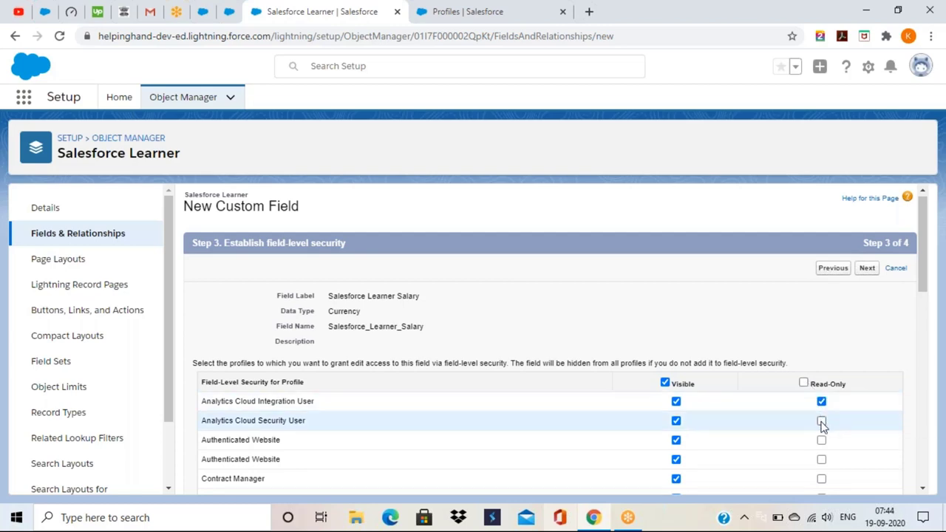
click(821, 422)
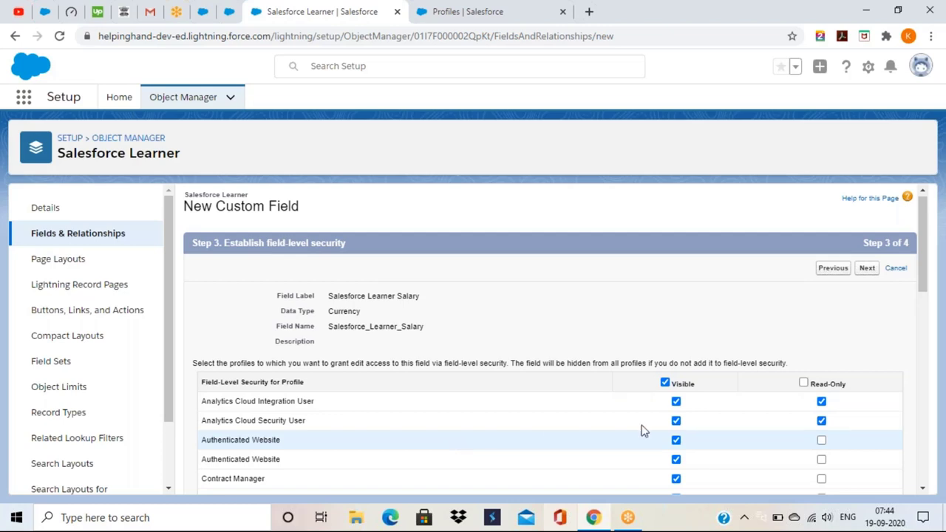
click(821, 402)
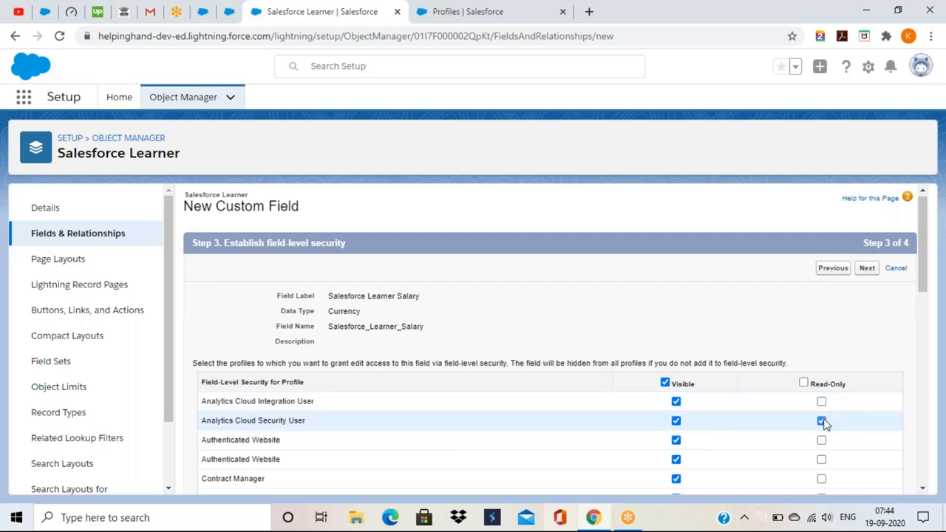
click(822, 421)
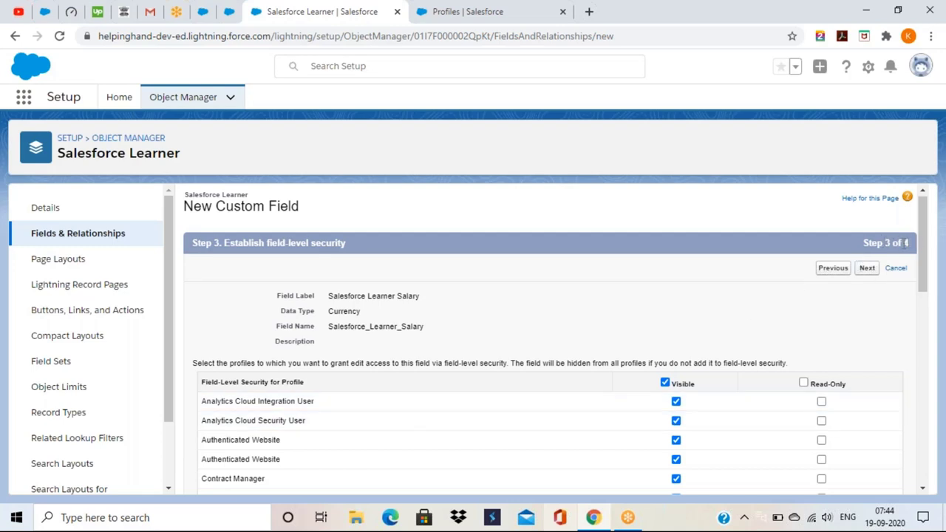
Keep the salary field on the Salesforce Learner Layout, refer to the Test Account862020 record's fields, and save the new field
click(869, 268)
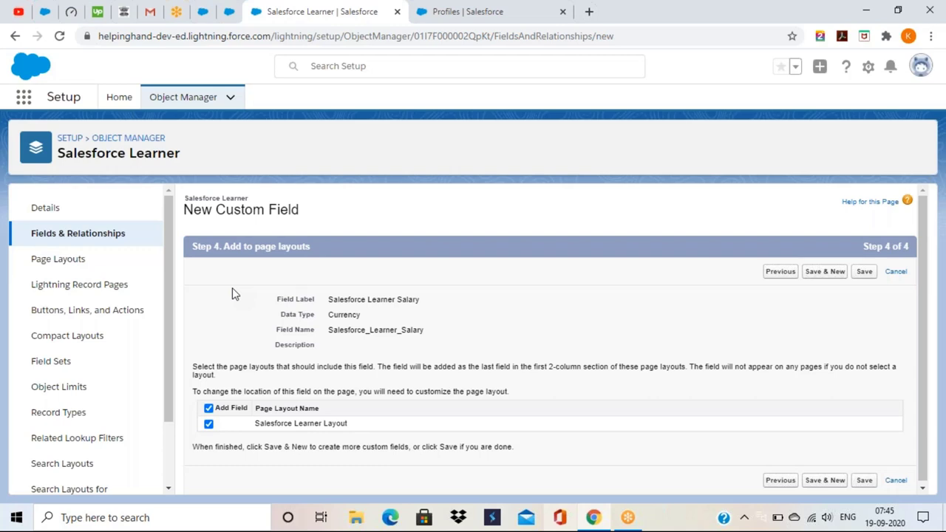
click(203, 13)
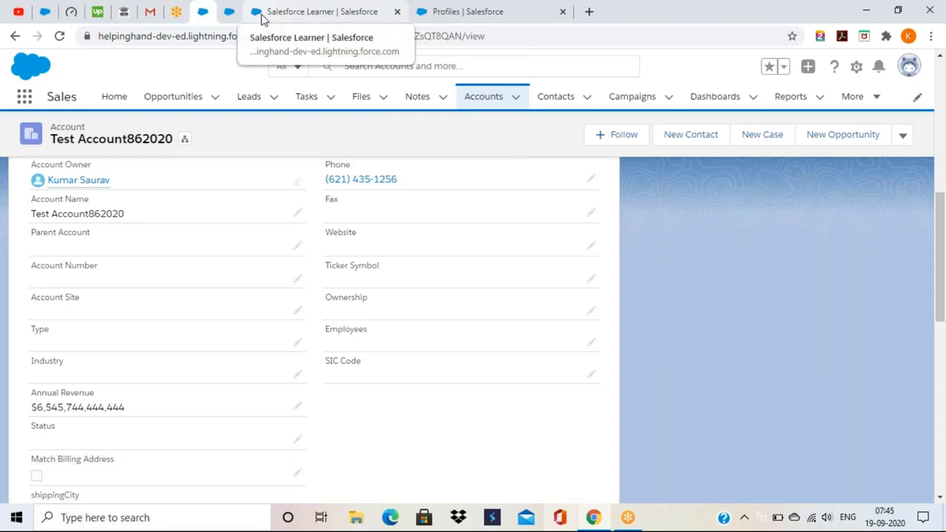
click(262, 19)
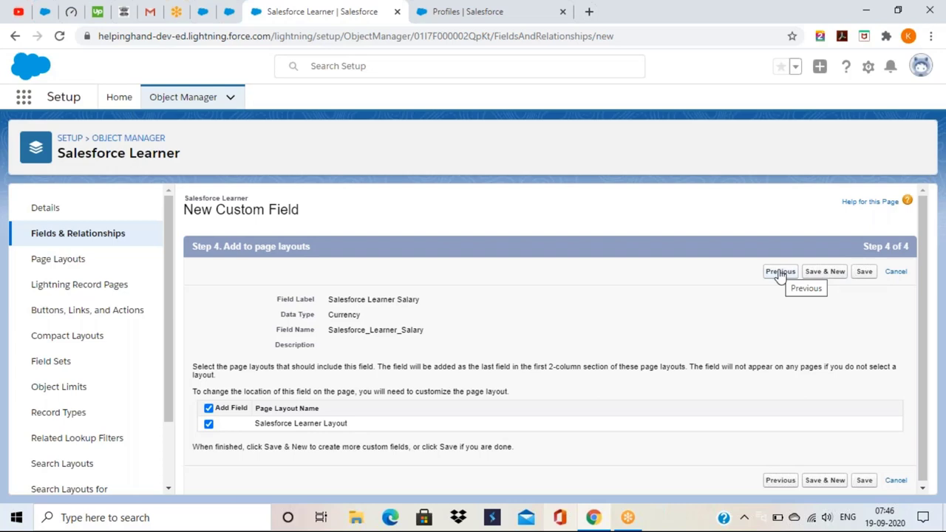
click(865, 272)
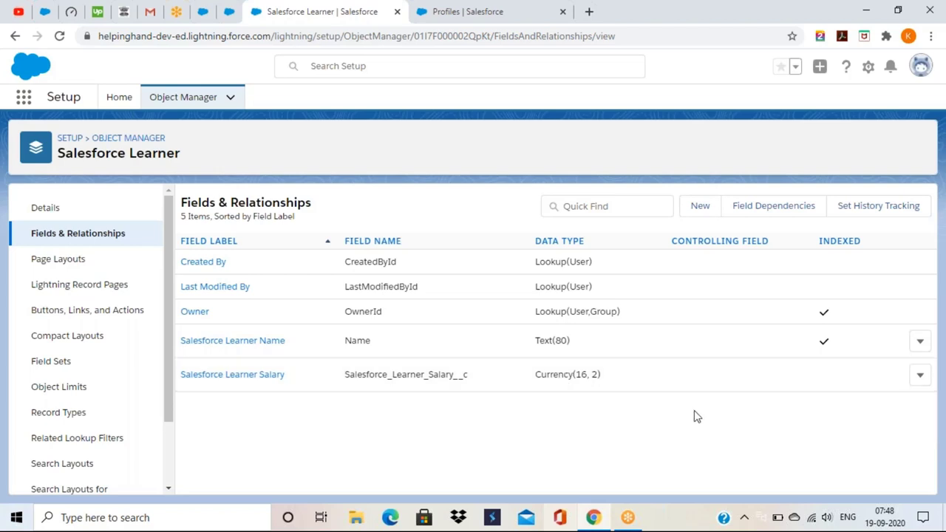
Check the actions available for the Salesforce Learner Salary field and refer to the Test Account862020 record's fields
click(921, 377)
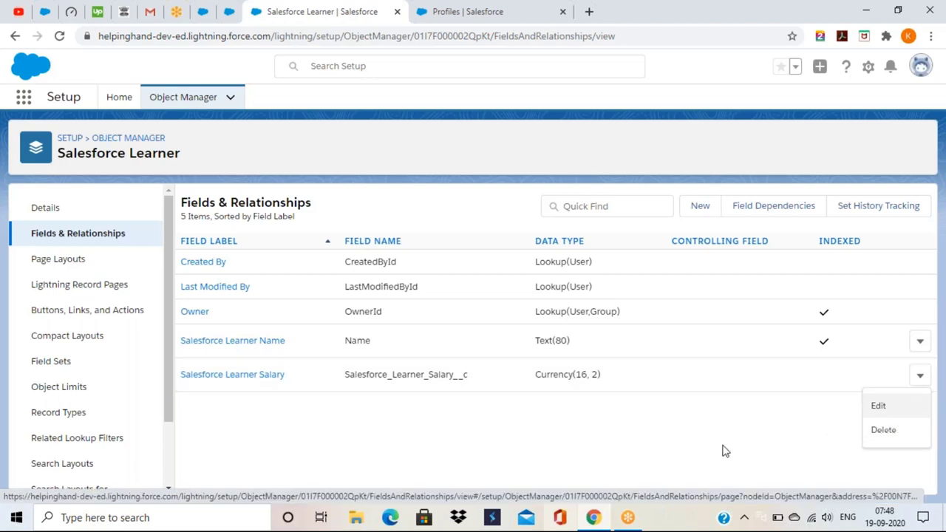
click(560, 431)
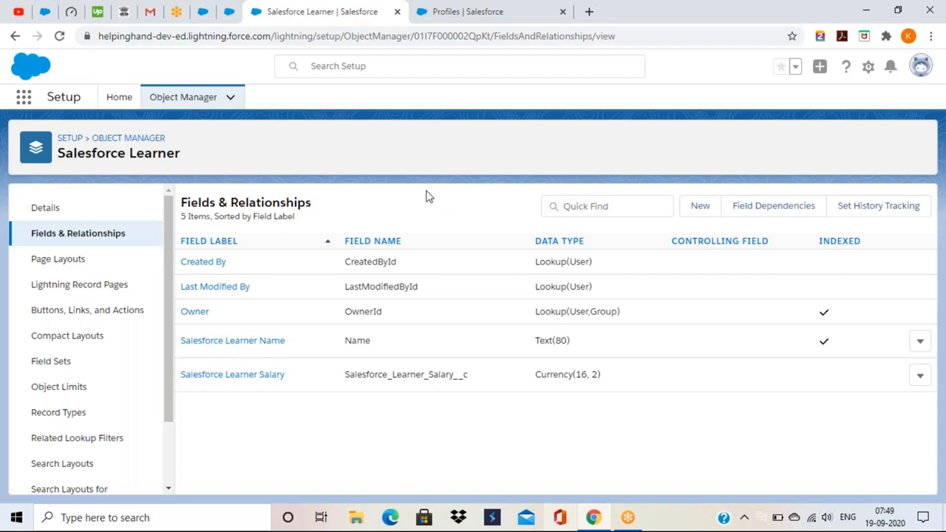
click(203, 12)
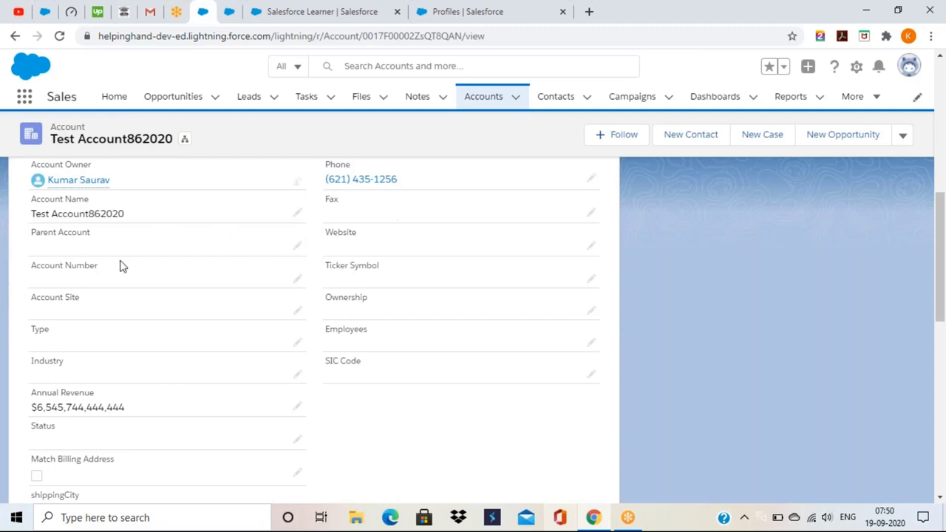
click(260, 16)
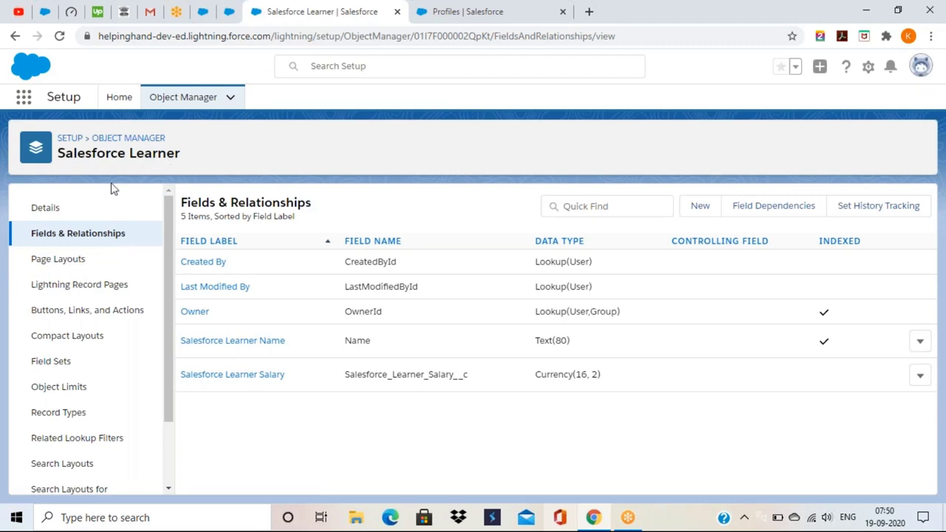
Review the Salesforce Learner object's details, reloading the page, and return to its fields and relationships
click(45, 211)
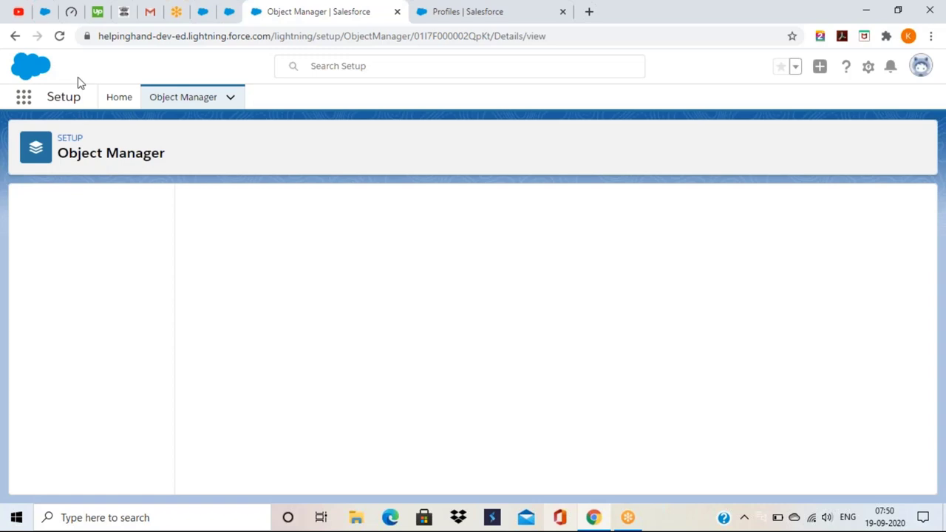
click(62, 39)
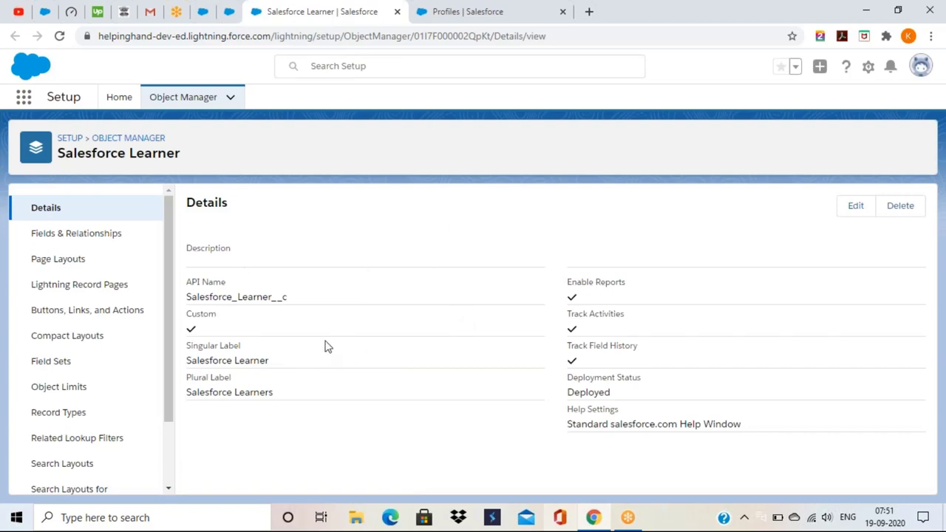
click(87, 235)
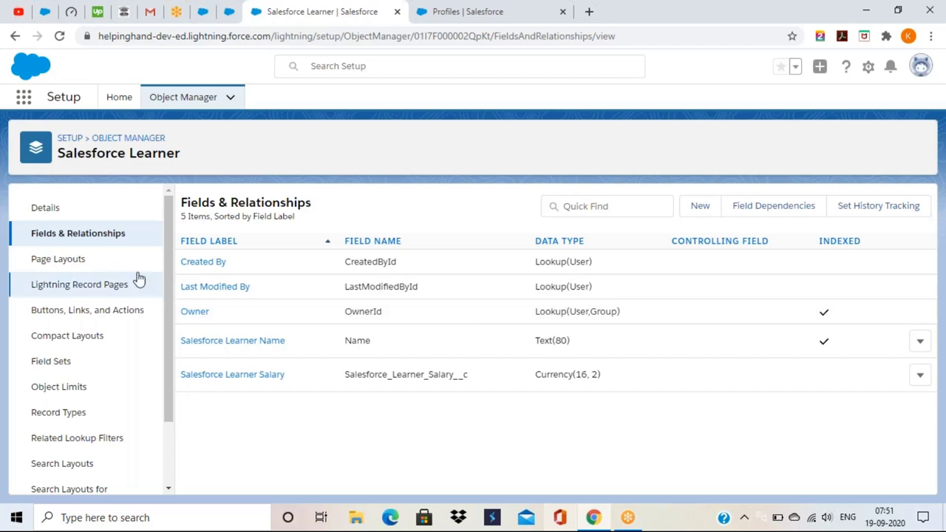
Open the Salesforce Learner Layout for editing and review its available fields and its Mobile & Lightning Actions
click(65, 260)
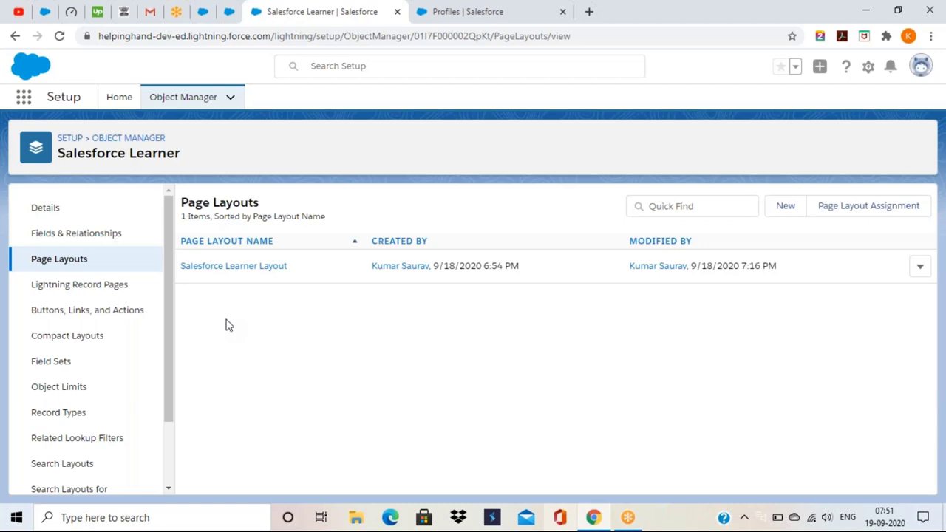
click(257, 268)
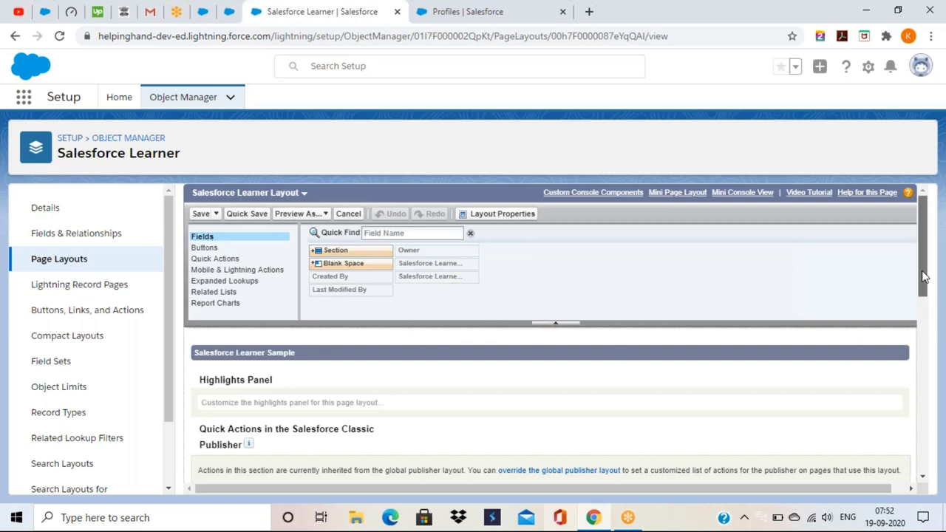
drag(923, 282, 924, 245)
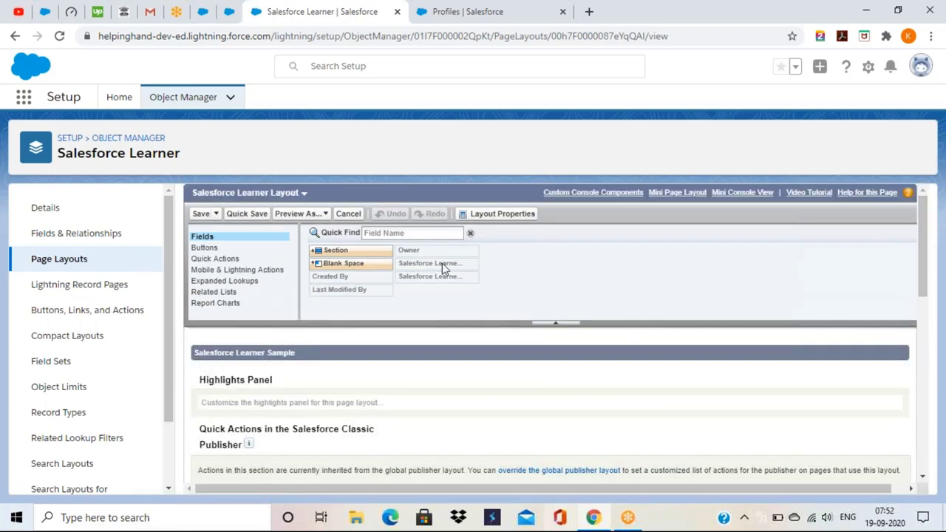
click(218, 279)
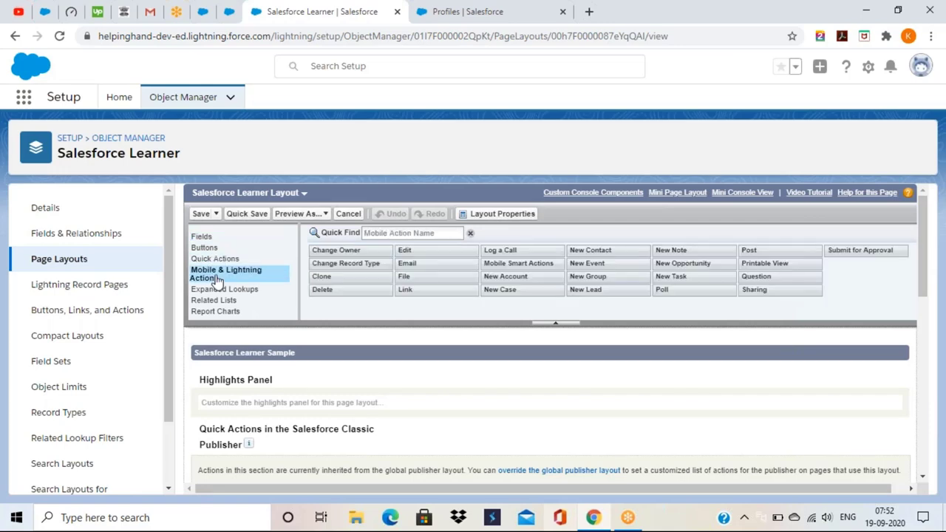
click(210, 240)
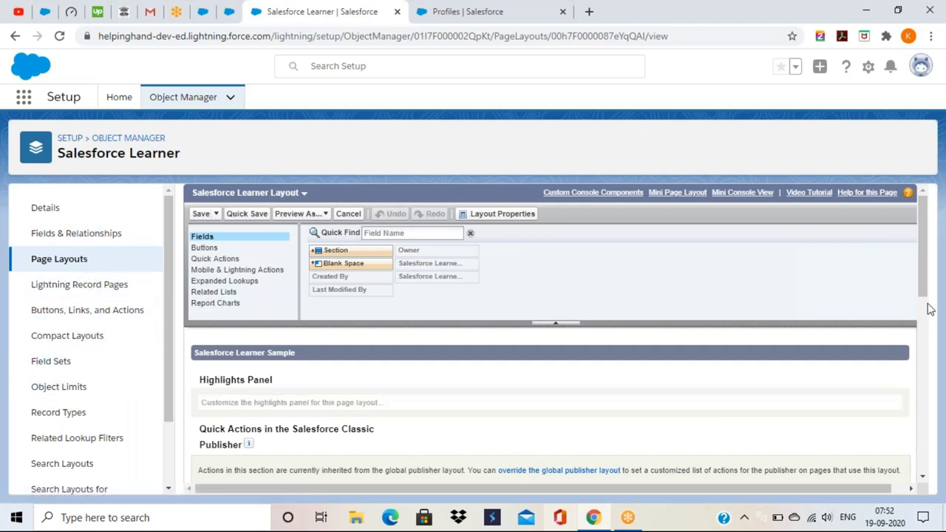
Move the Salesforce Learner Salary field beneath Owner in the Information section, referring to the Test Account862020 record, and save the page layout
drag(925, 292, 923, 398)
mouse_move(529, 374)
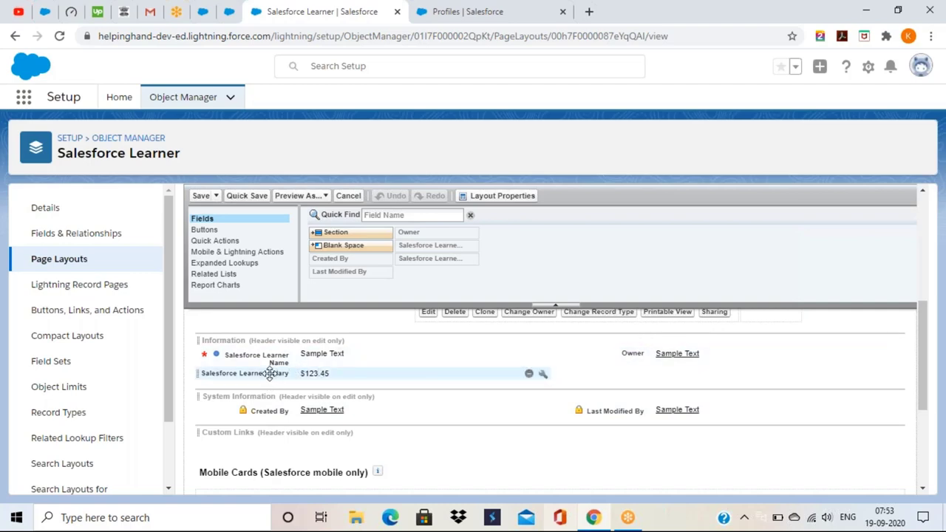
drag(270, 375, 591, 365)
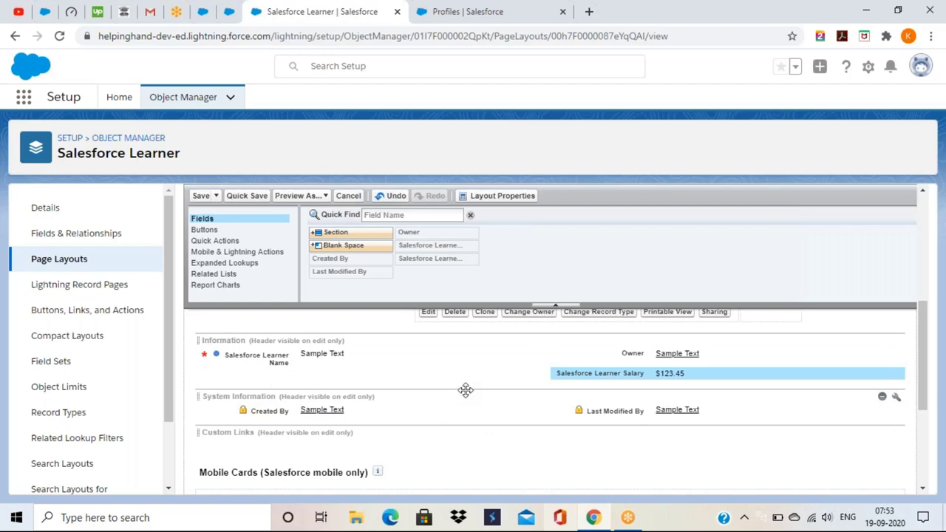
click(202, 12)
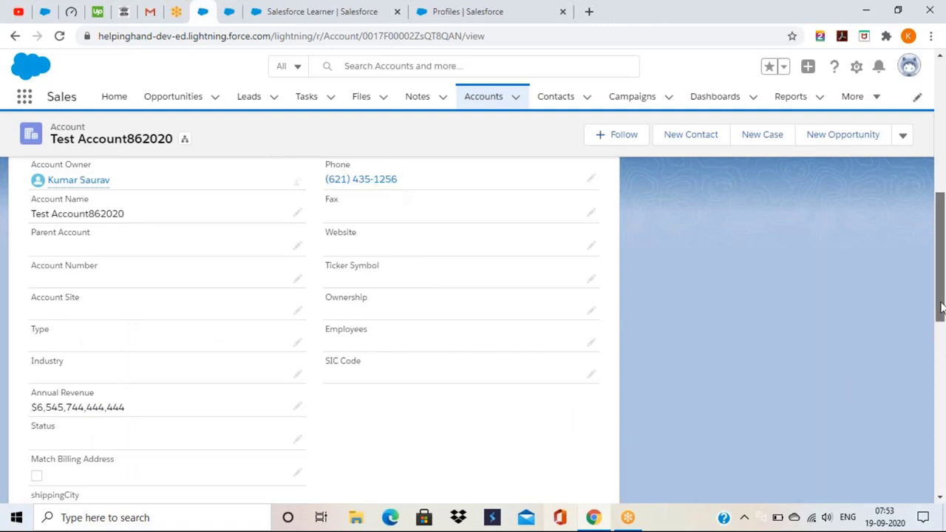
drag(941, 307, 935, 331)
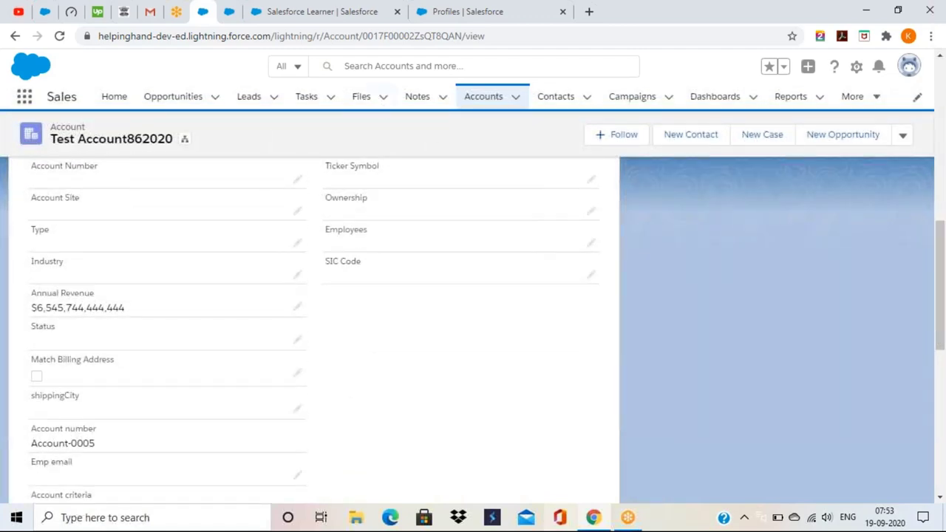
click(258, 15)
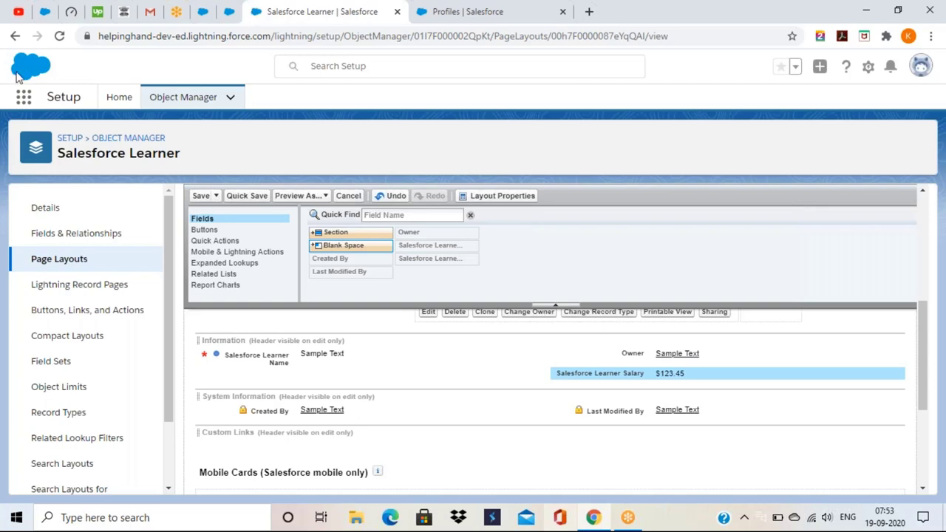
click(201, 196)
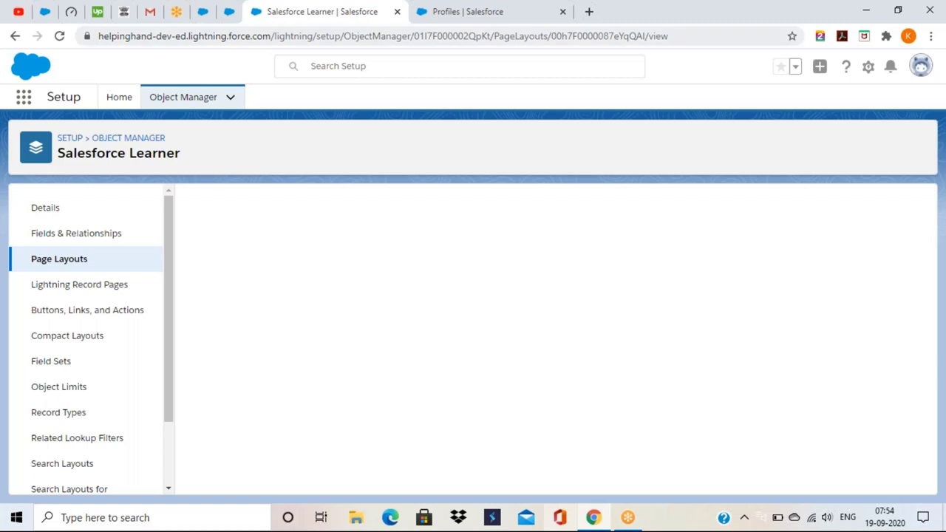
Open the Account Rating Report from the recent reports and examine its annual revenue chart by rating
click(203, 17)
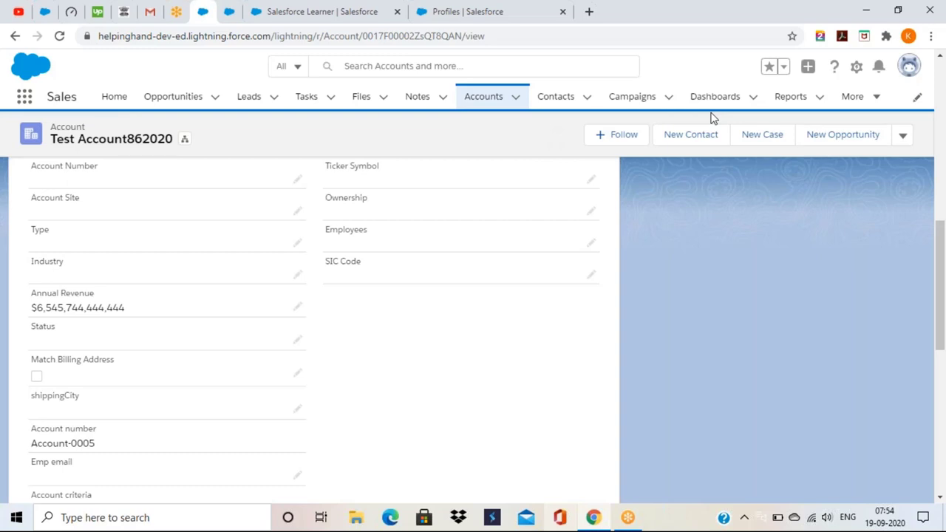
click(792, 98)
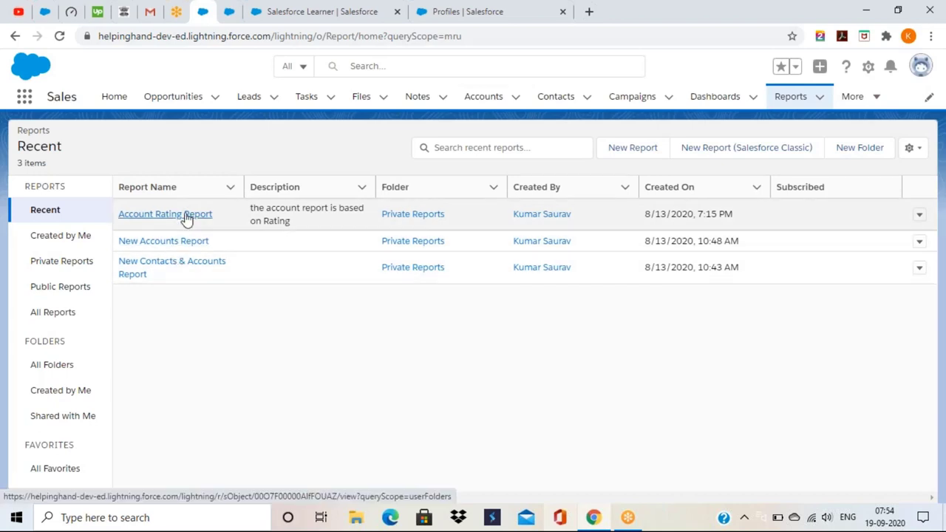
click(187, 214)
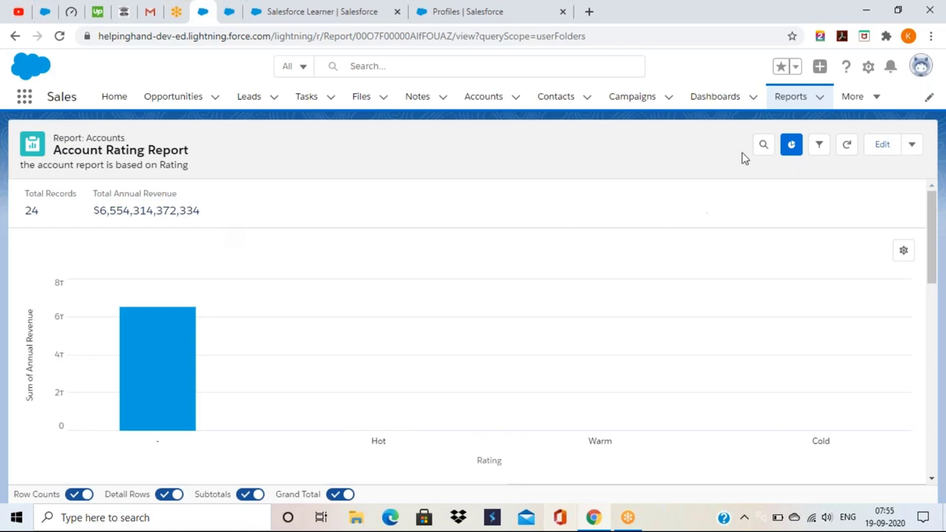
Open the New Accounts Report and examine its chart and the annual revenue summary by type and rating
click(790, 100)
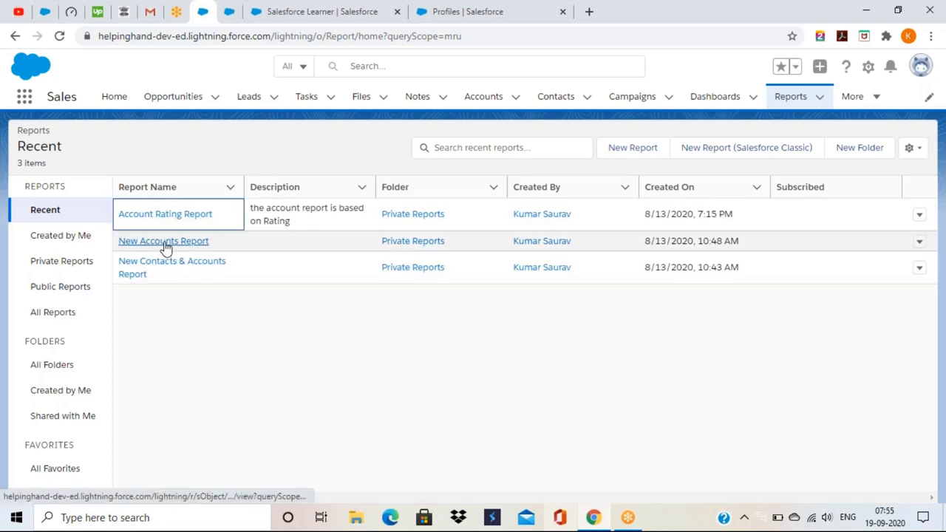
click(165, 246)
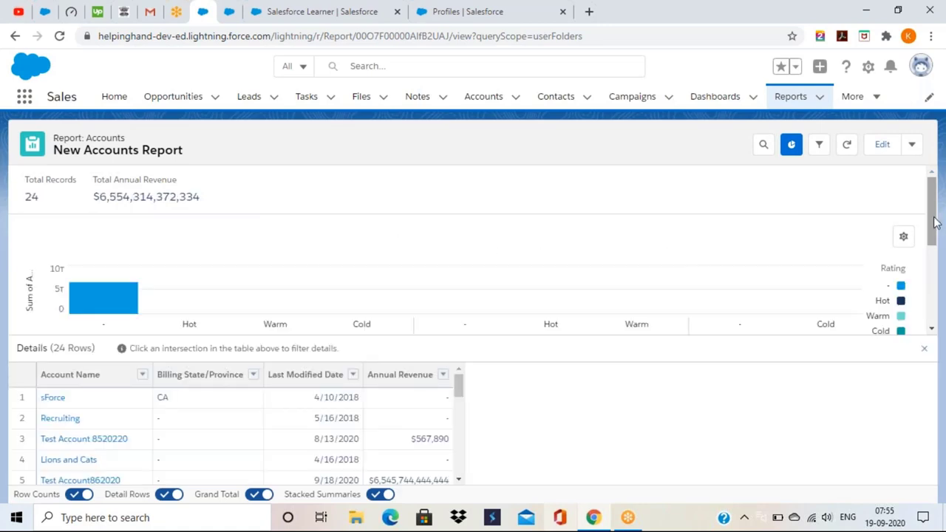
drag(934, 222, 925, 311)
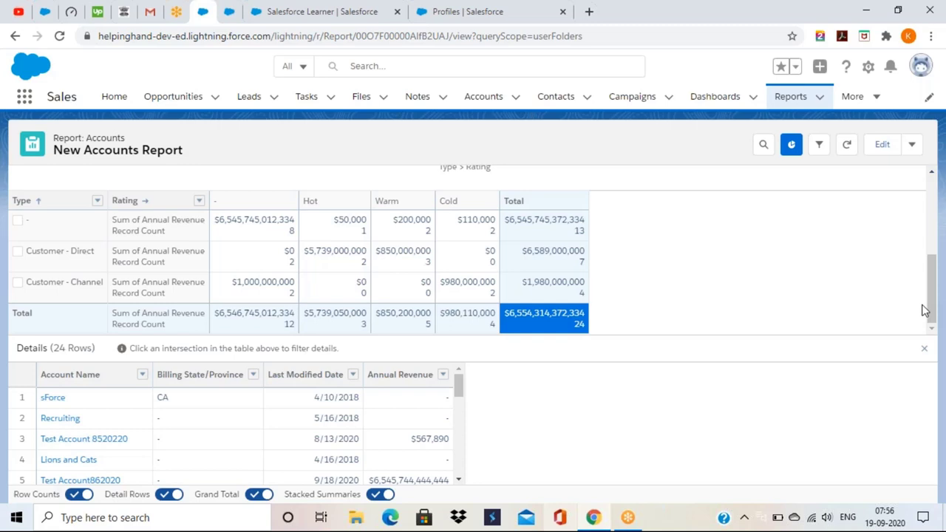
Replace the Setup search for users with "process builder" and open Process Builder under Process Automation
click(230, 13)
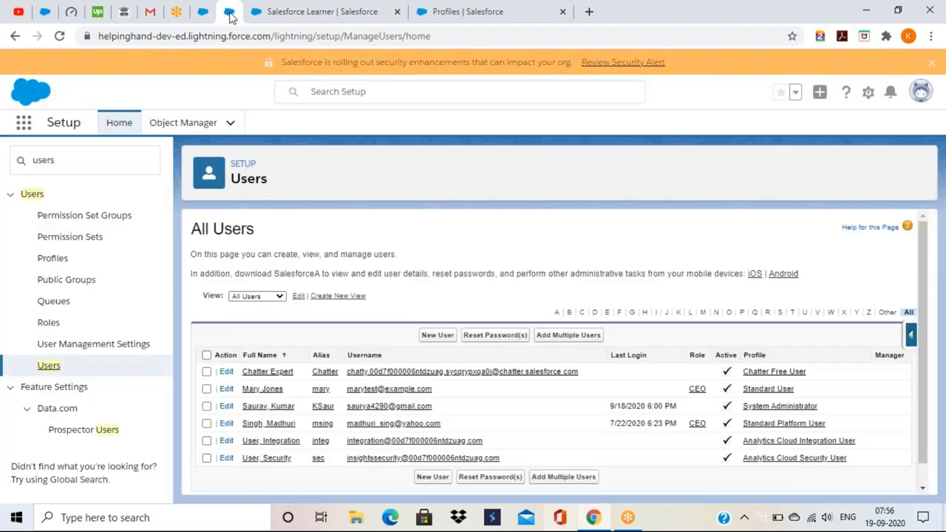
click(77, 162)
key(BackSpace)
key(BackSpace)
key(BackSpace)
key(BackSpace)
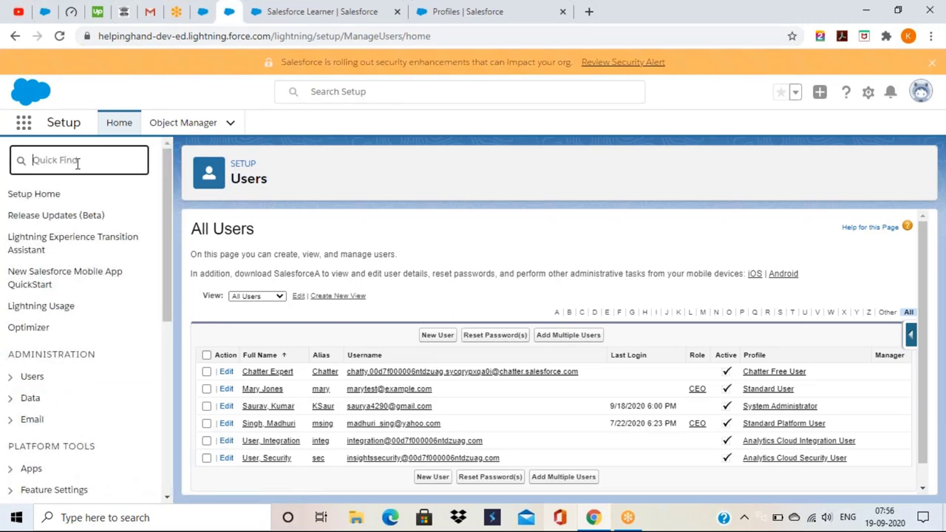
text(Process builder)
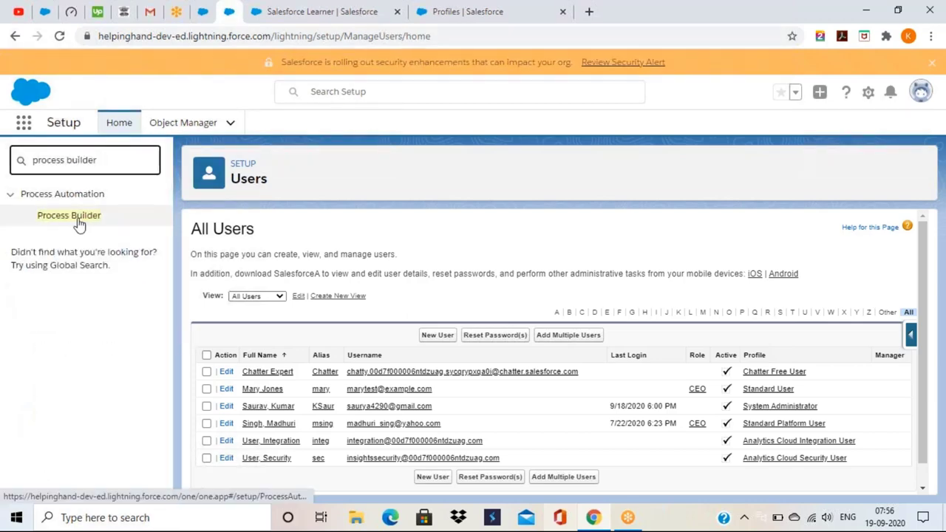
click(87, 221)
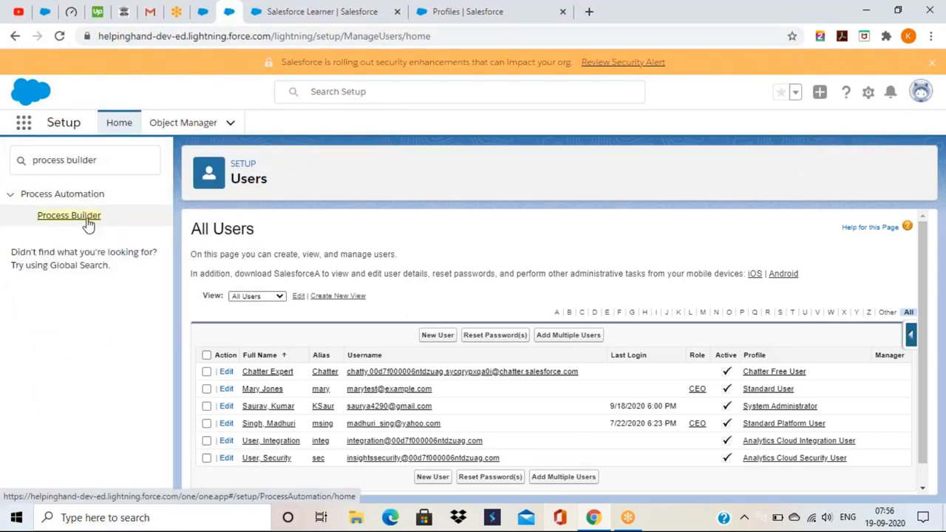